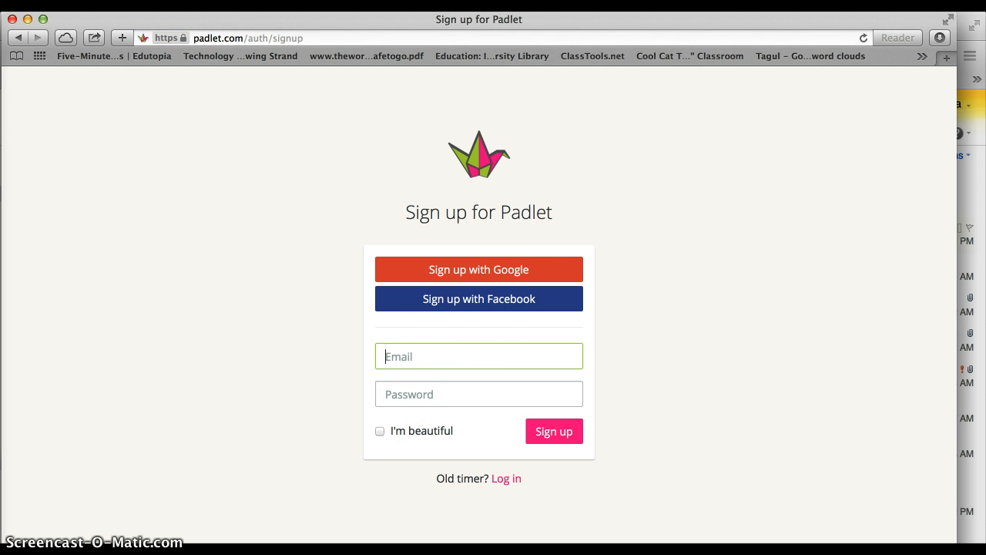
Return to the Padlet home page, log in to the account and create a new padlet.
click(18, 37)
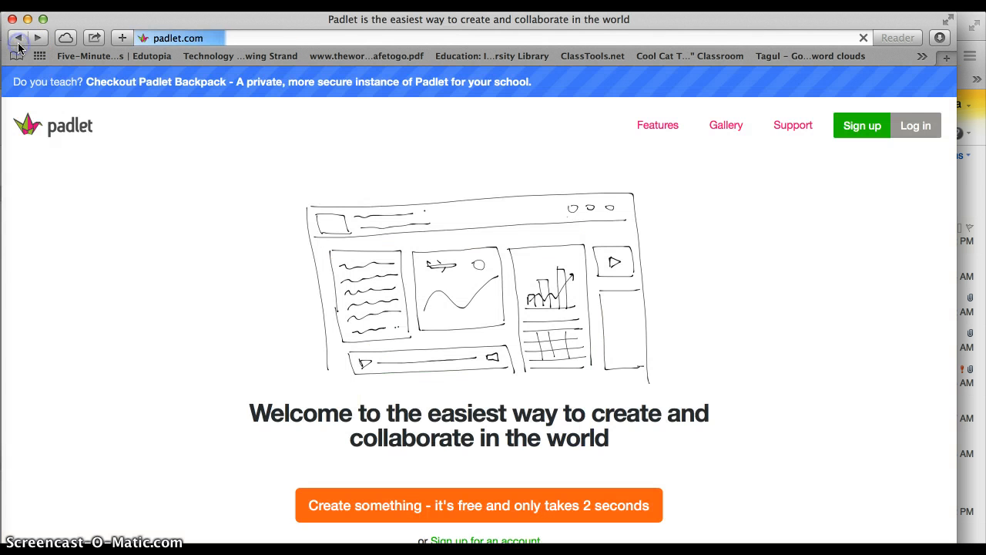
click(915, 131)
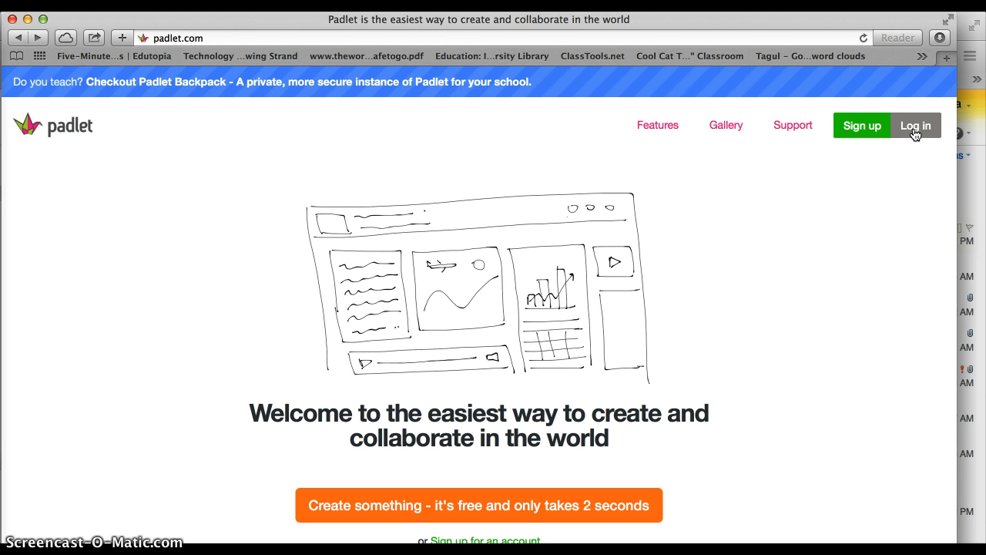
click(864, 128)
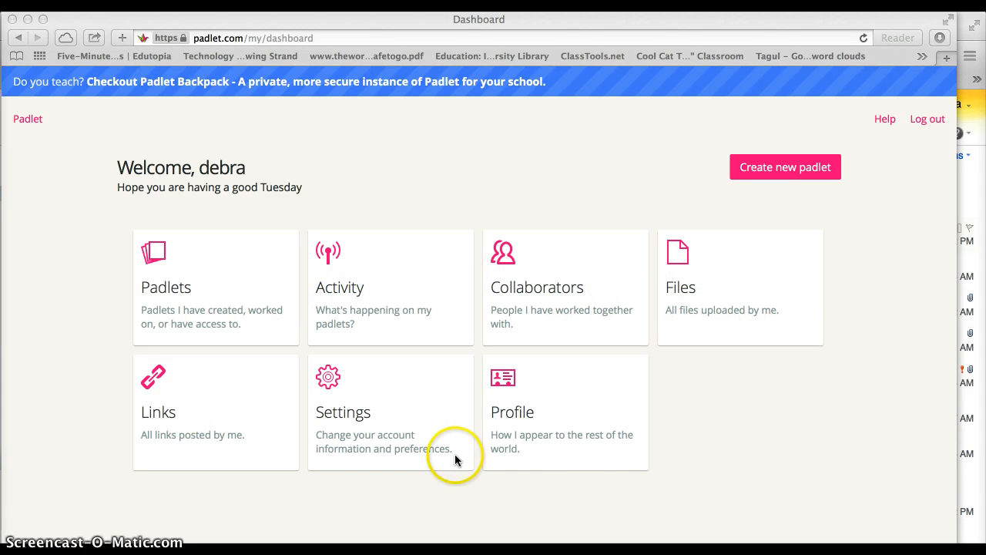
click(774, 174)
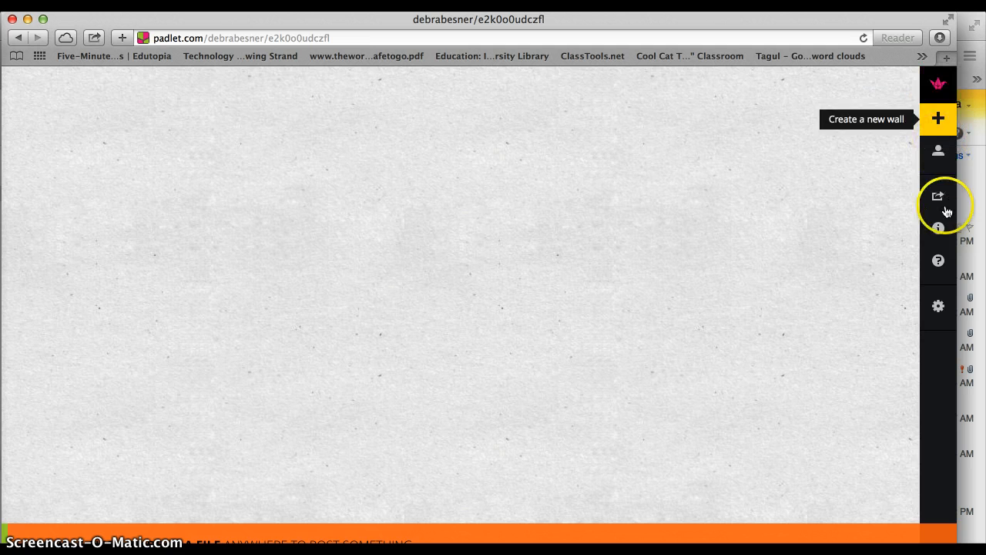
Set the new wall's title to "Introduction to Padlet" in its settings.
click(938, 307)
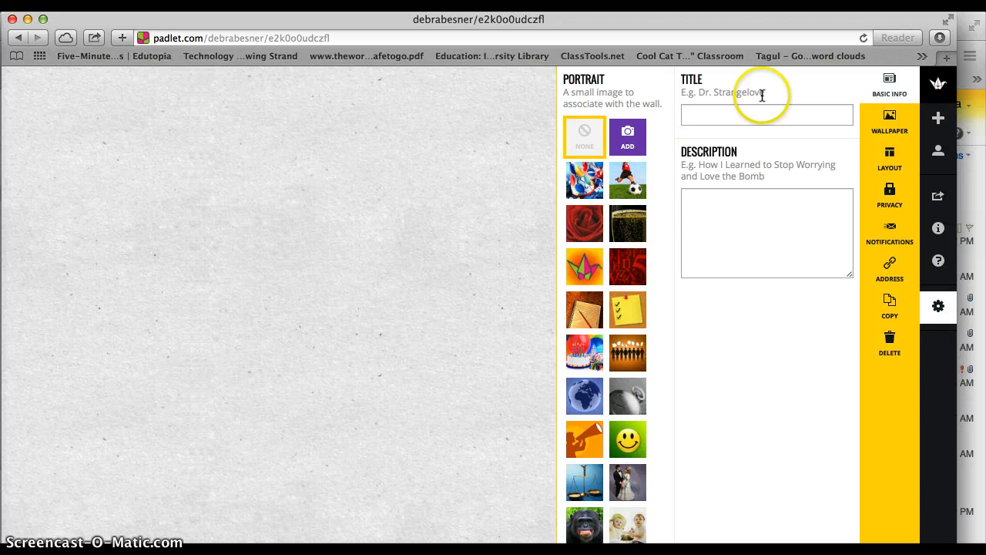
click(712, 110)
text(Introduct)
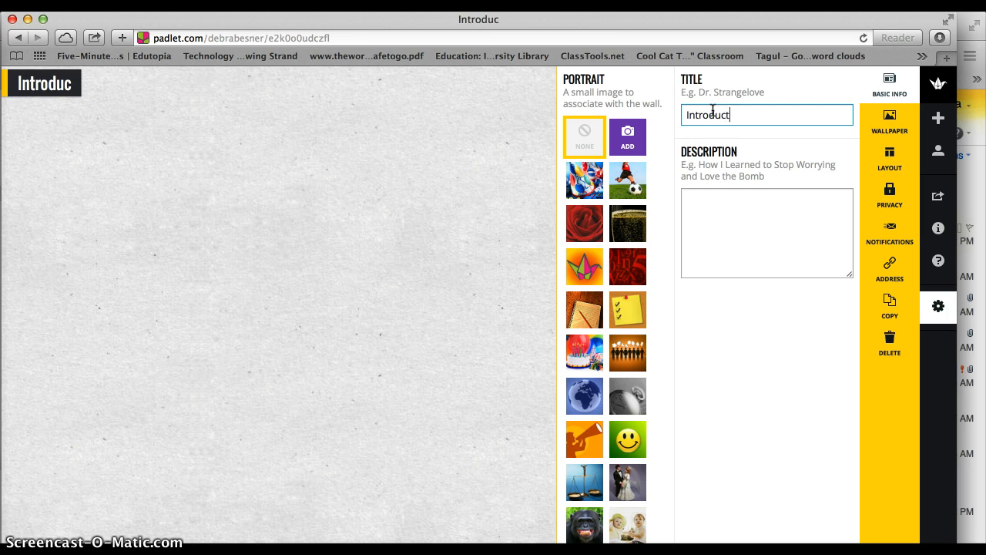
text(ion to Padlet)
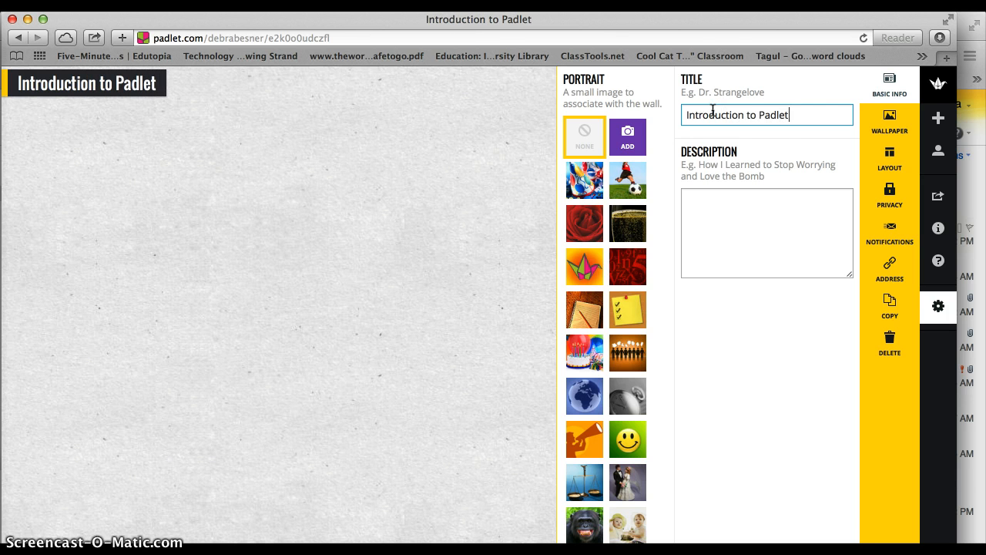
click(722, 71)
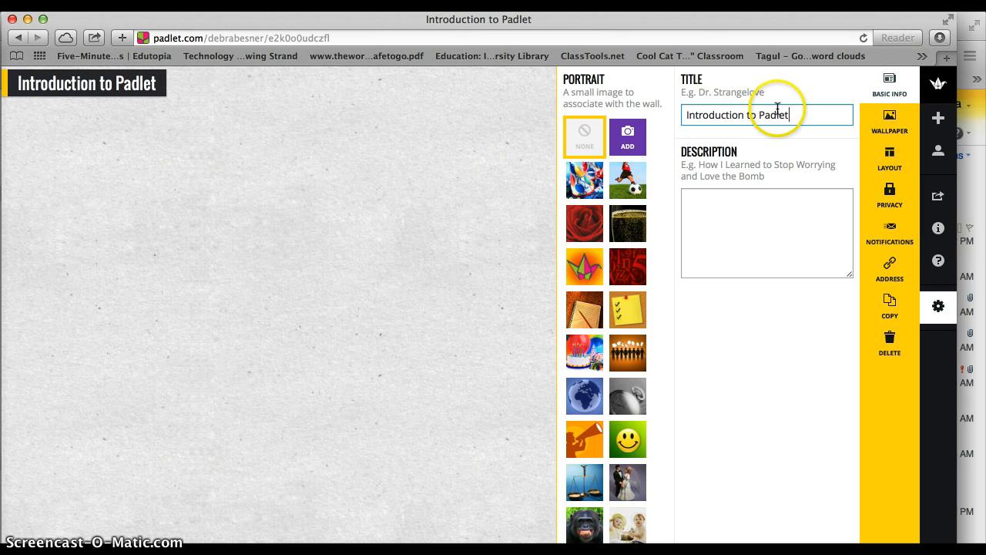
click(716, 225)
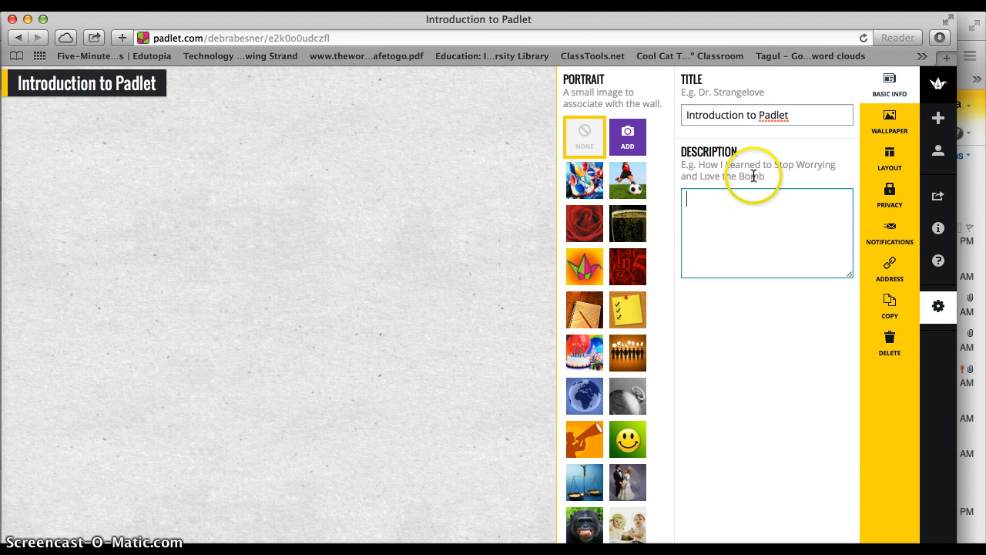
Try the Corkboard, Bricks and Sand wallpapers on the wall and set the background back to Paper.
click(889, 122)
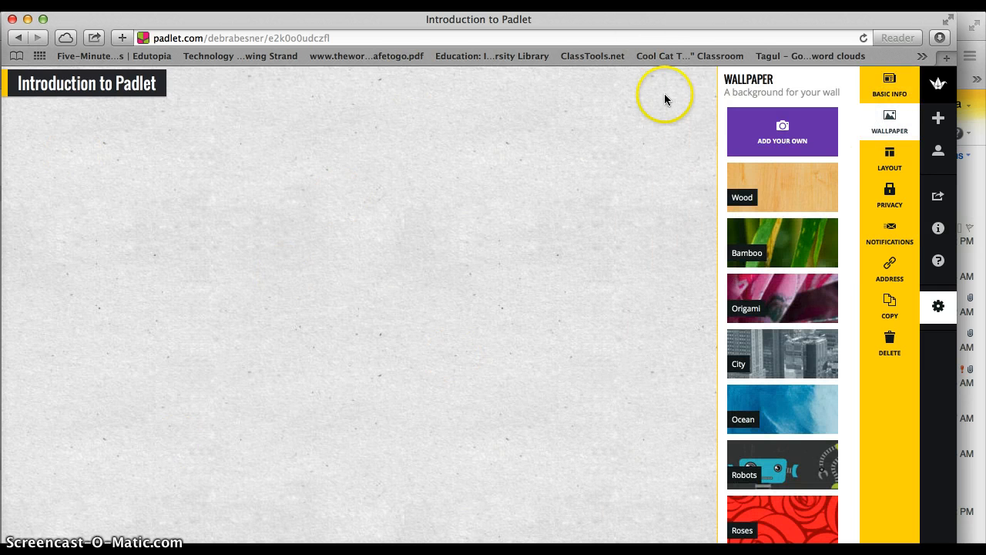
scroll(779, 404, down, 5)
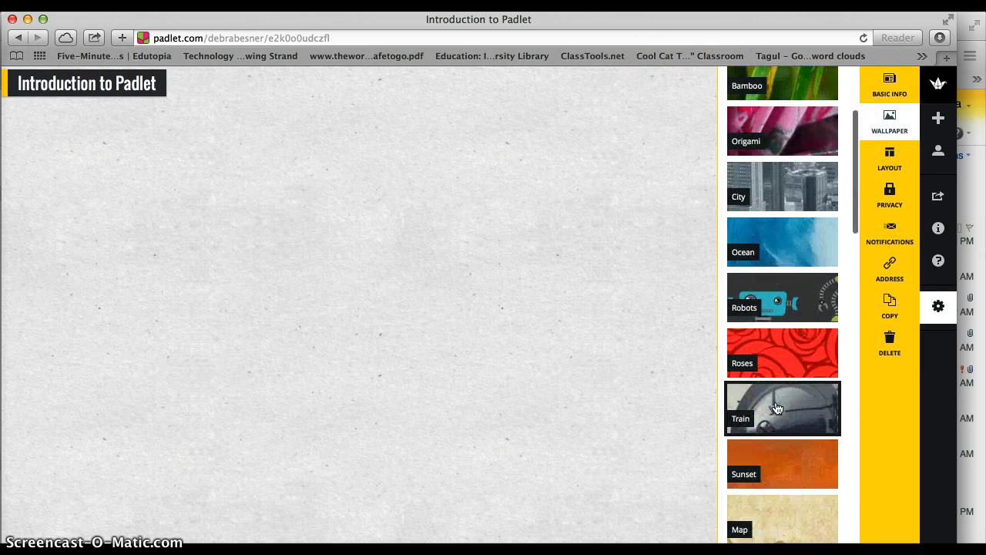
scroll(777, 408, down, 1)
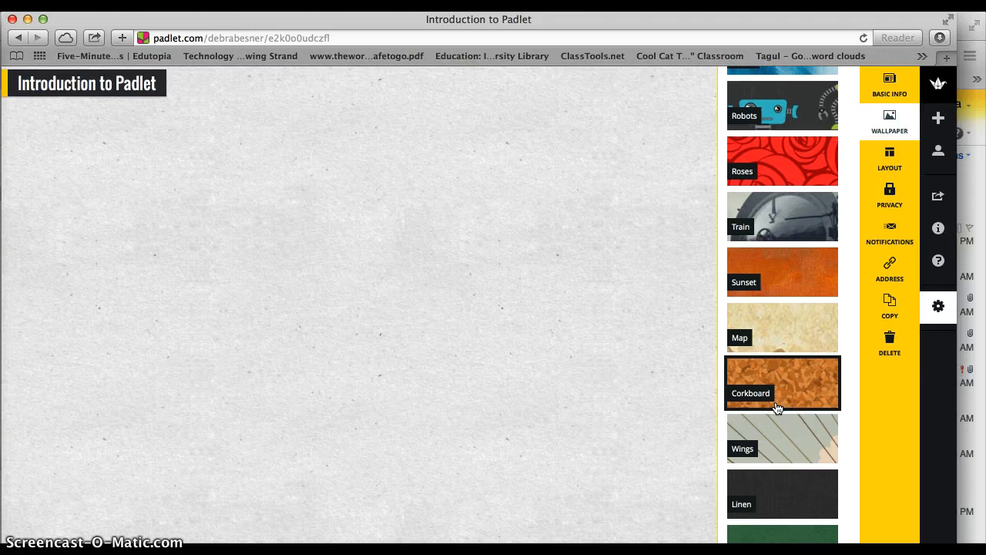
click(796, 393)
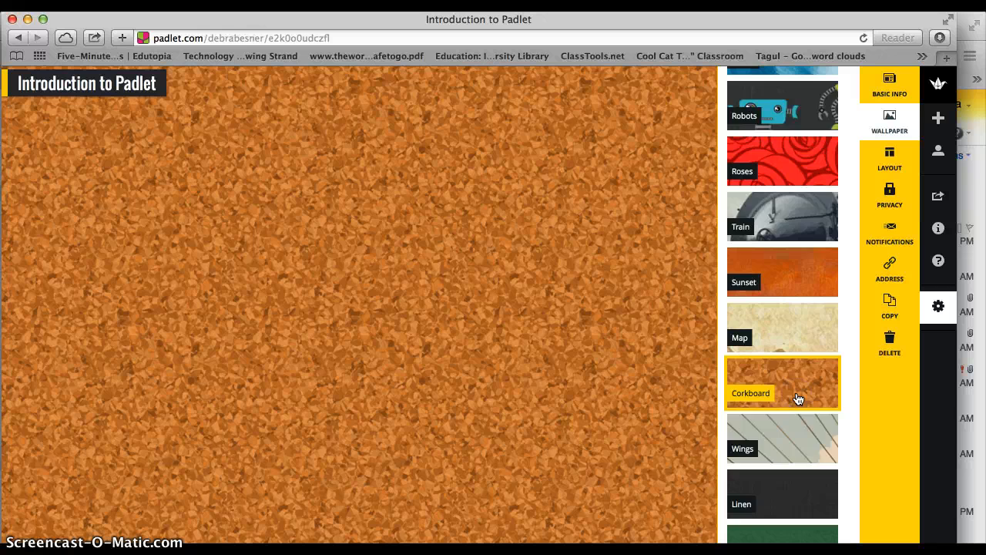
scroll(797, 393, down, 10)
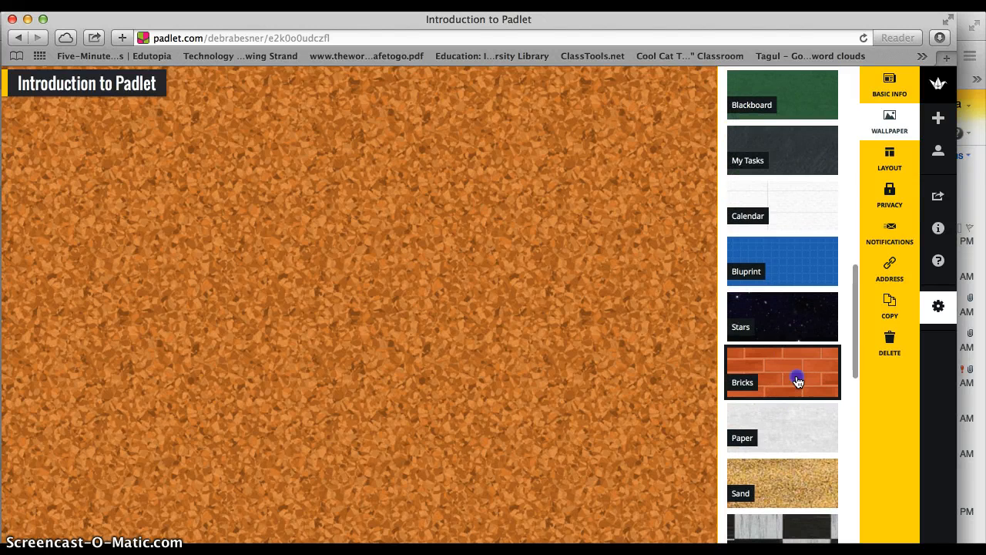
click(797, 381)
click(781, 490)
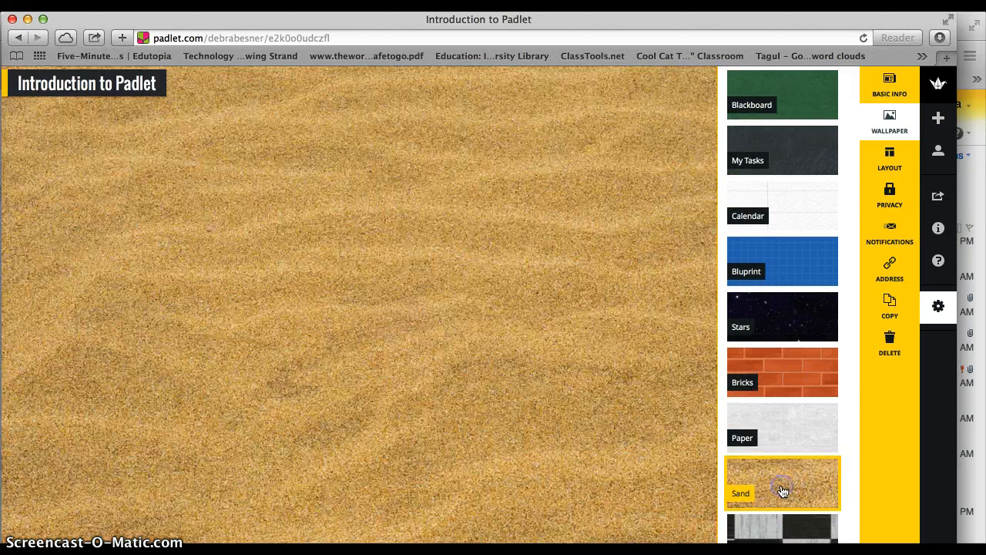
click(778, 436)
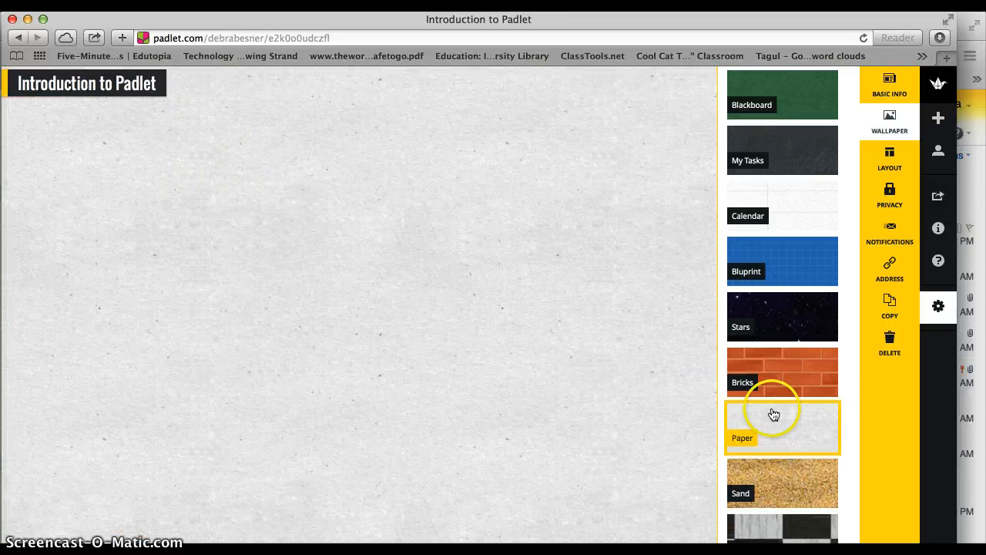
scroll(773, 414, down, 5)
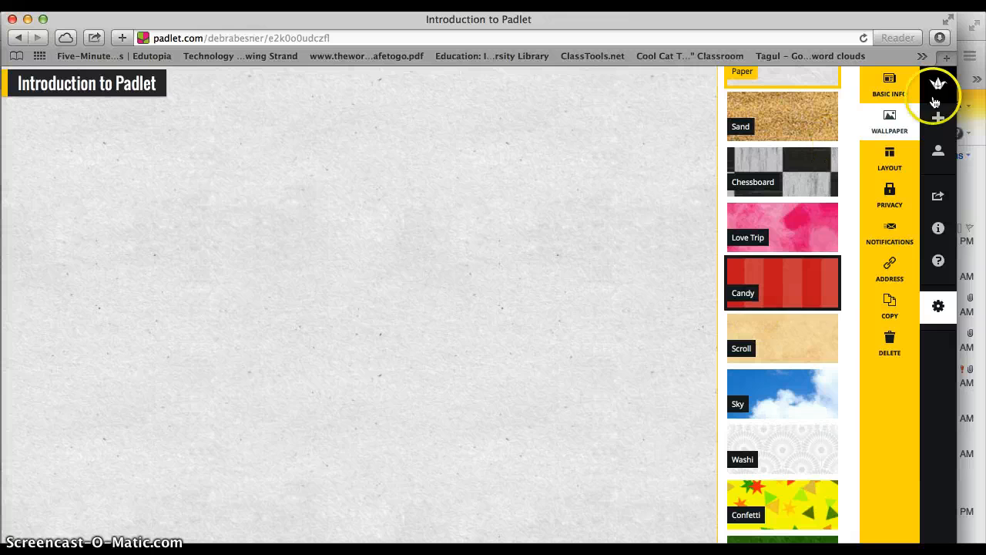
Check the wall's layout options and try placing empty posts at two different spots on the Freeform wall.
click(898, 158)
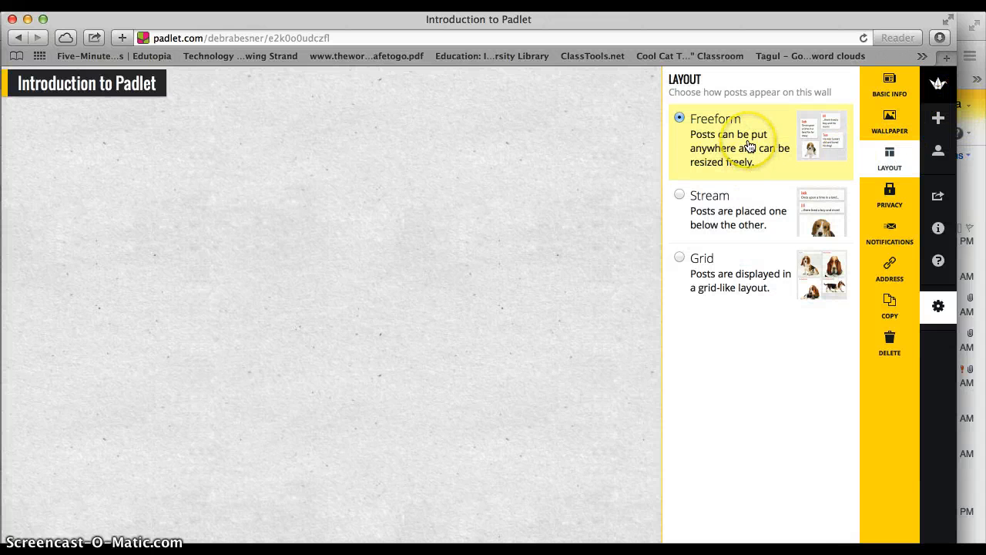
double_click(273, 199)
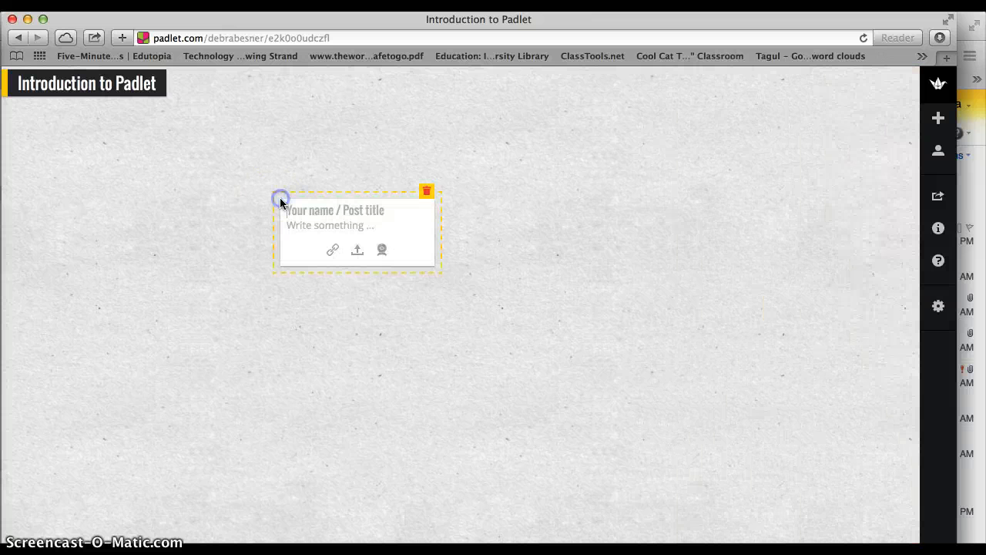
double_click(626, 236)
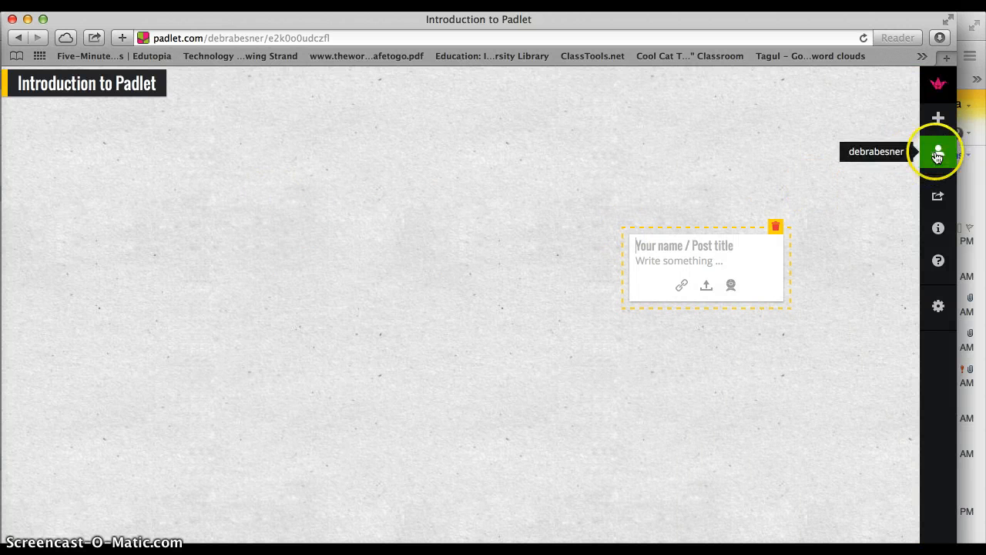
Try the Stream and Grid layouts for the wall's posts and set the layout back to Freeform.
click(941, 308)
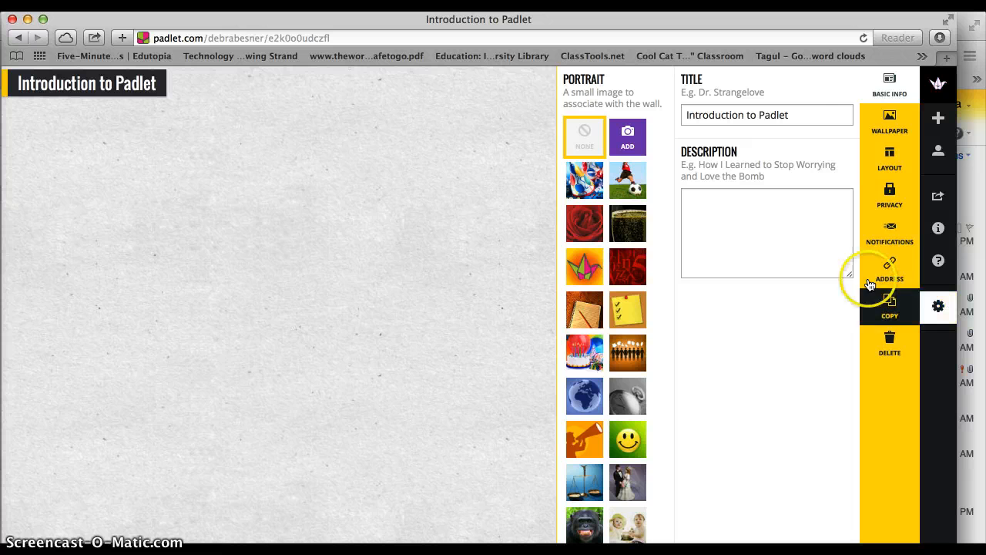
click(901, 162)
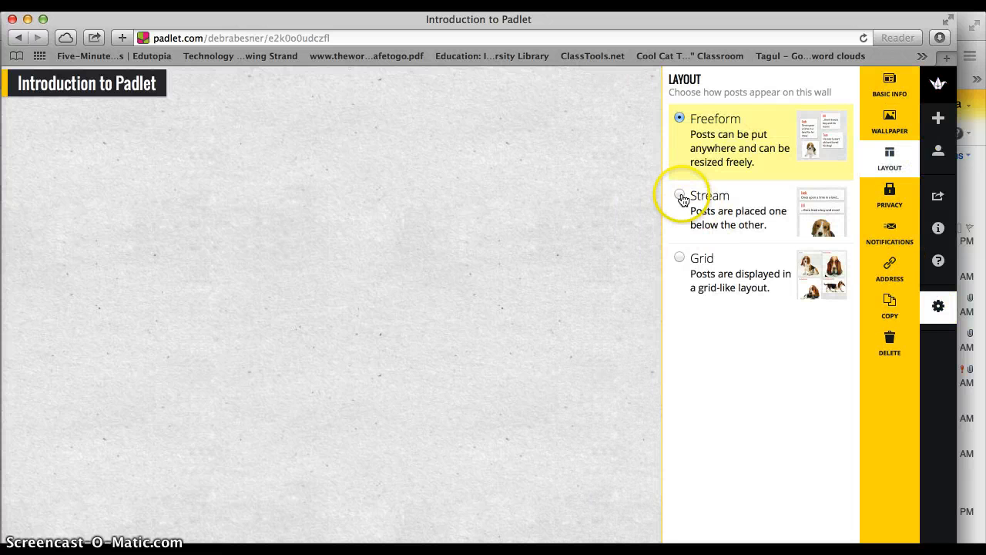
click(681, 197)
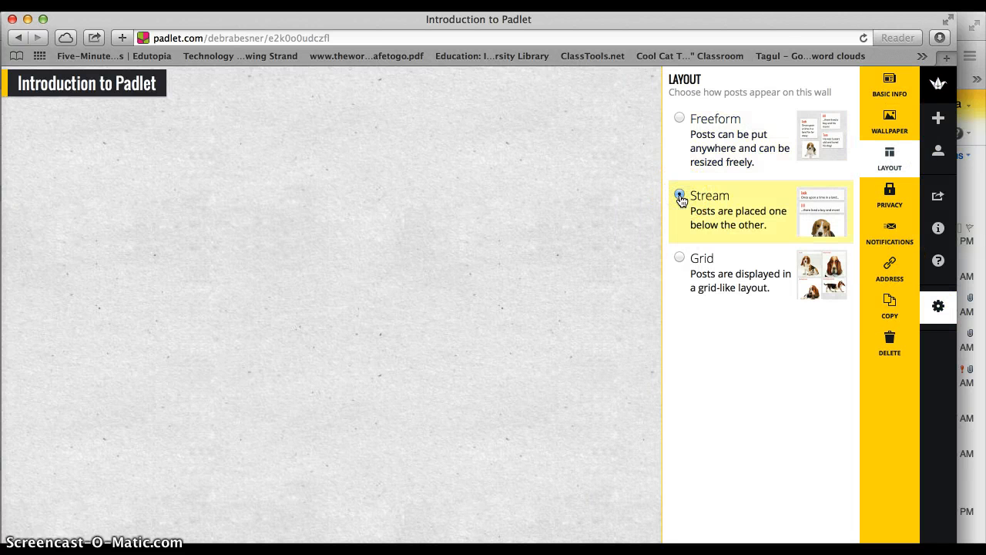
click(680, 259)
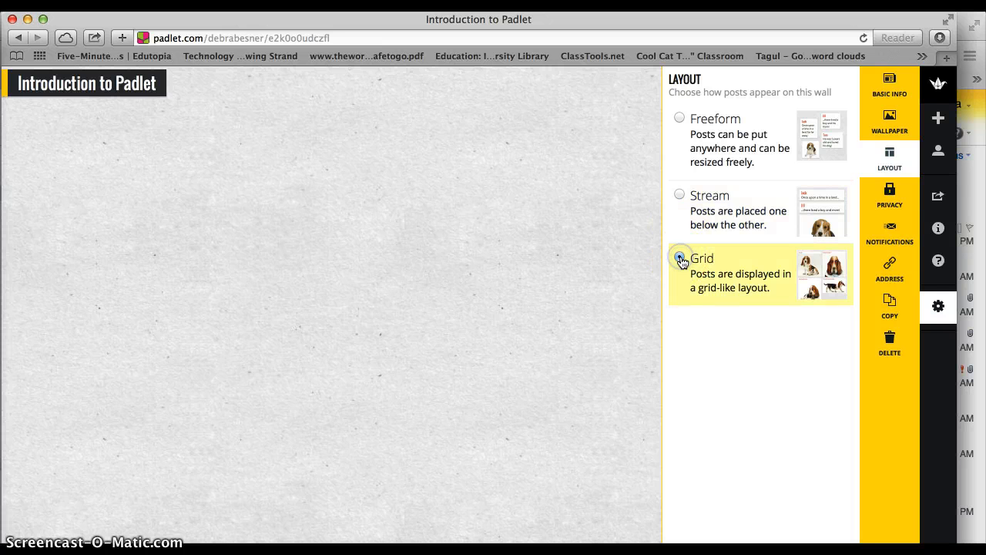
click(680, 120)
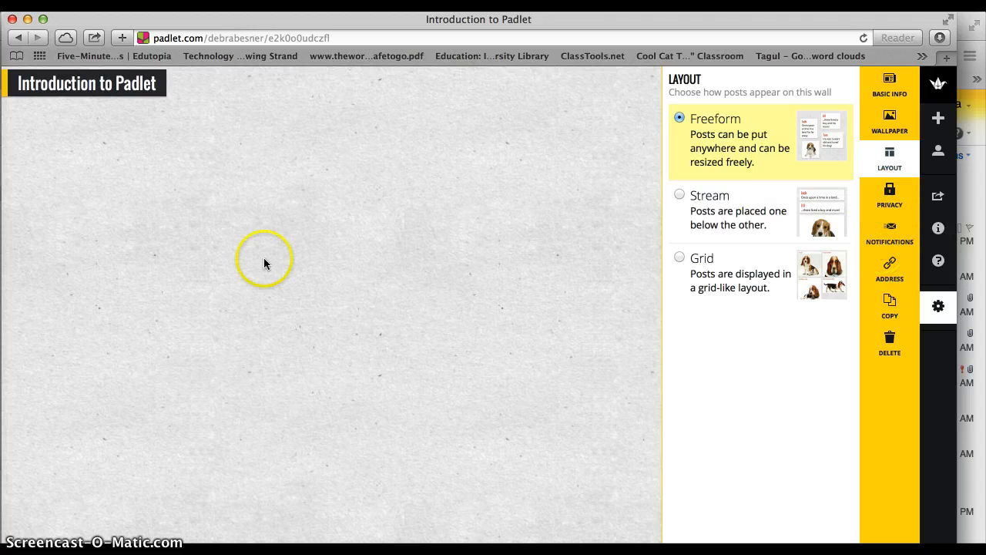
Add a post to the wall titled "Introduction" with the text "This is to explain Padlet.".
double_click(168, 193)
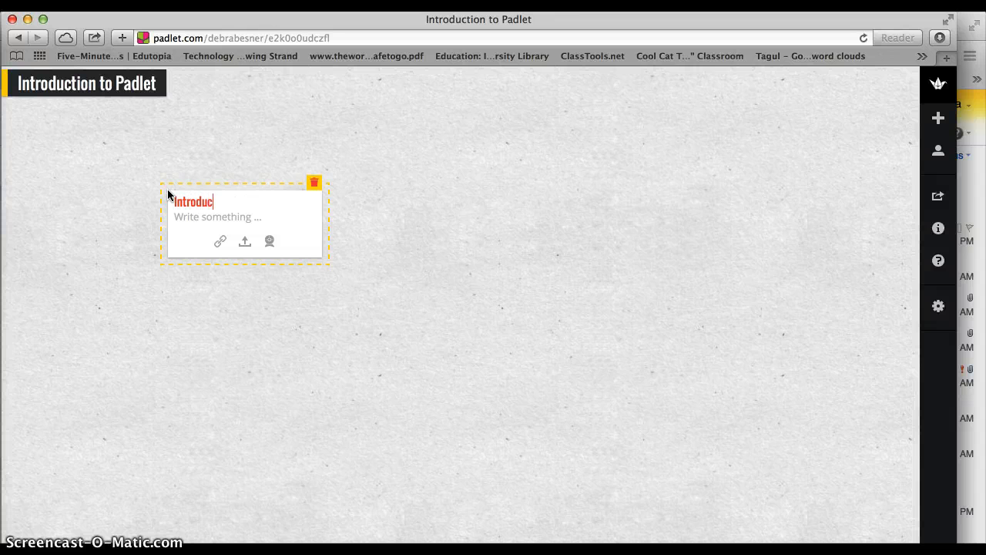
click(197, 217)
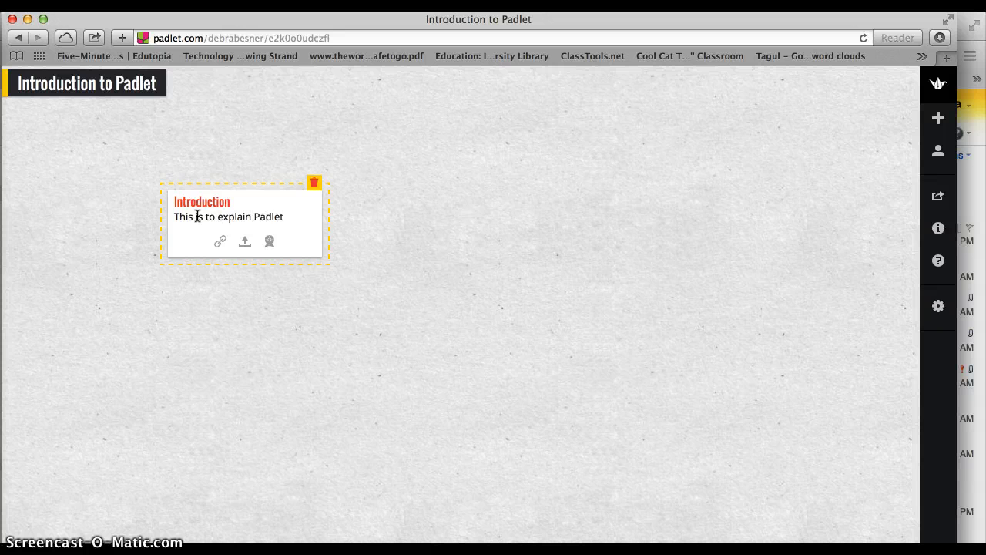
text(.)
Format the word "Padlet." in the Introduction post's text as bold and italic.
drag(285, 218, 253, 218)
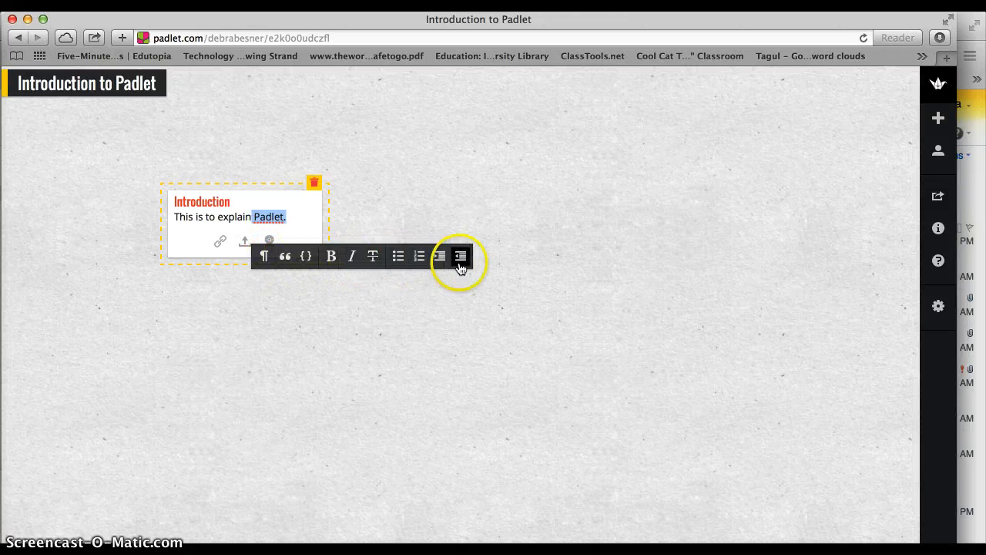
click(420, 259)
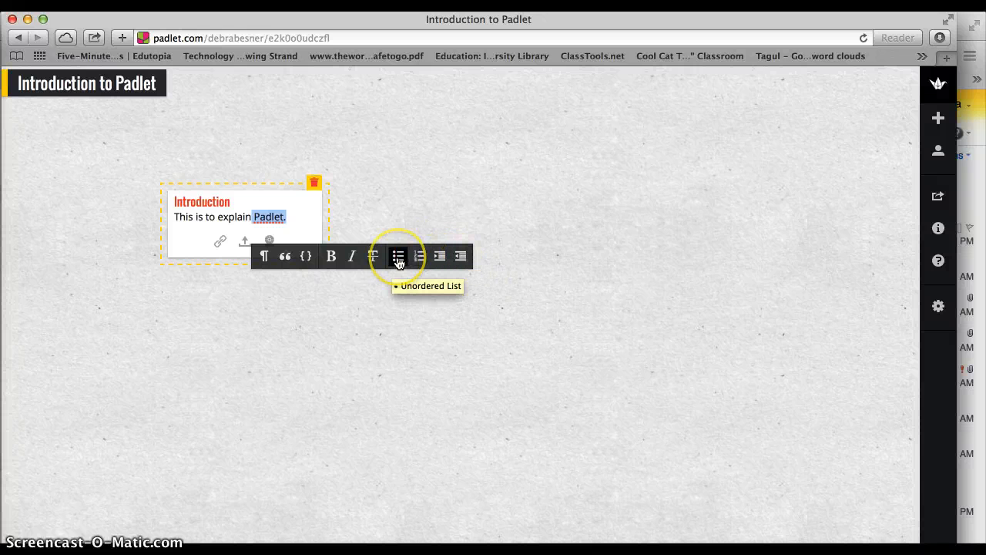
click(331, 258)
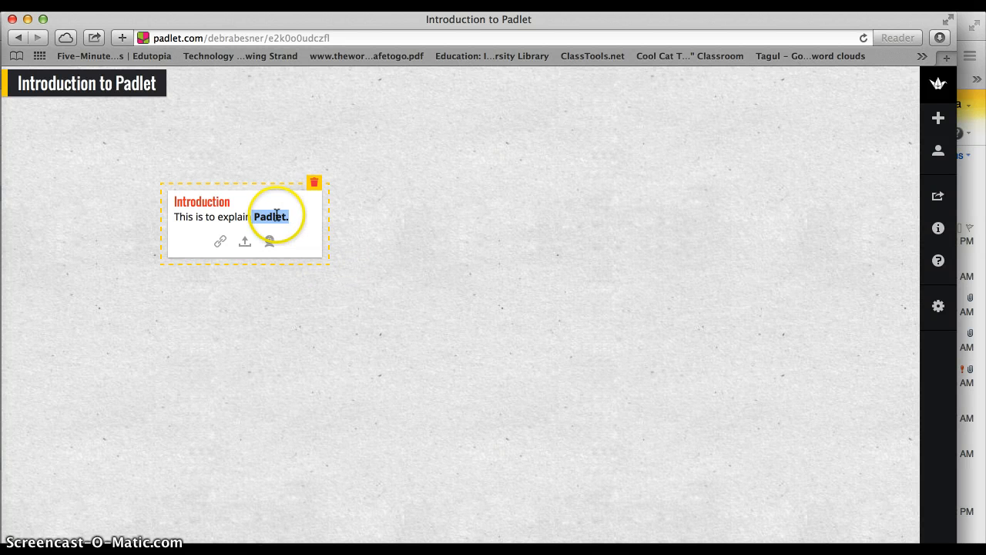
click(277, 215)
click(378, 249)
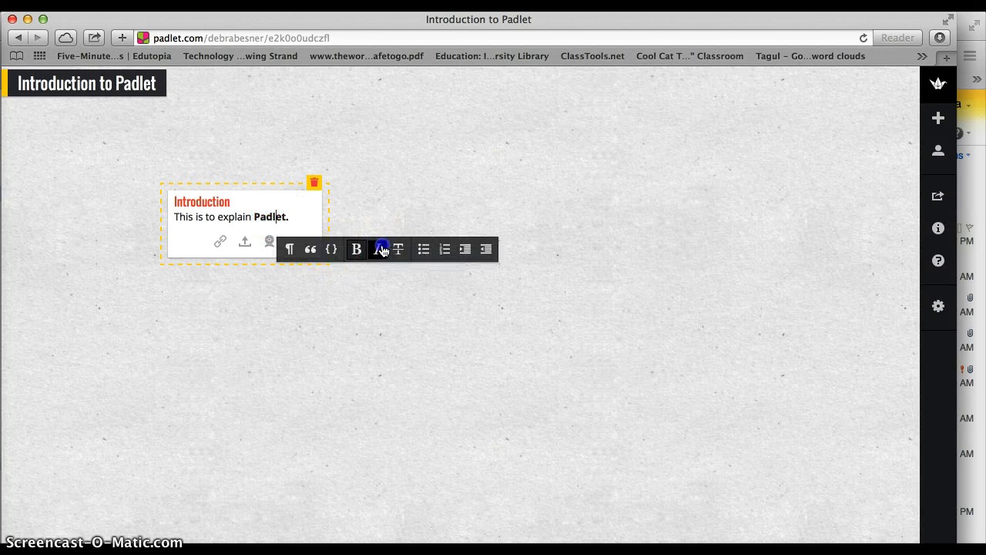
click(296, 215)
drag(296, 215, 248, 216)
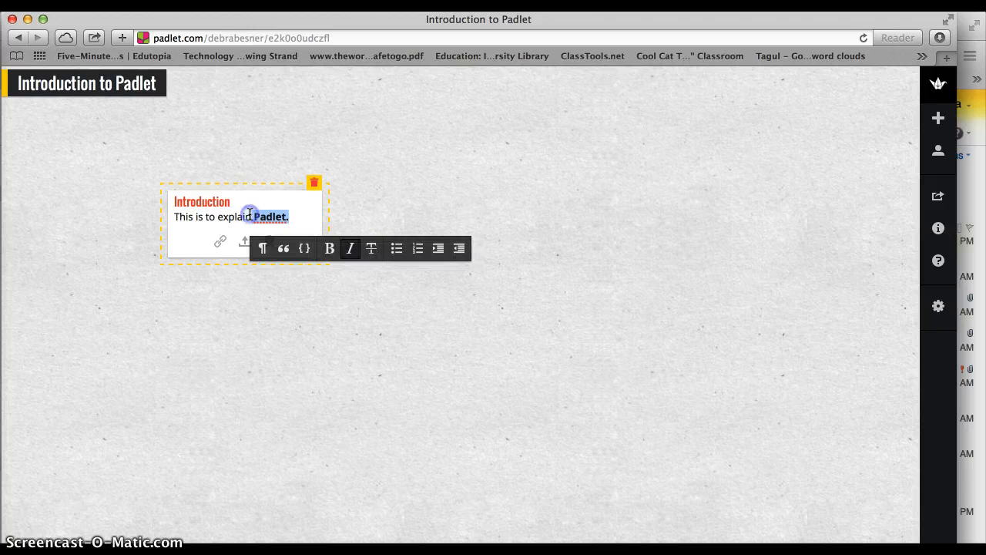
click(350, 250)
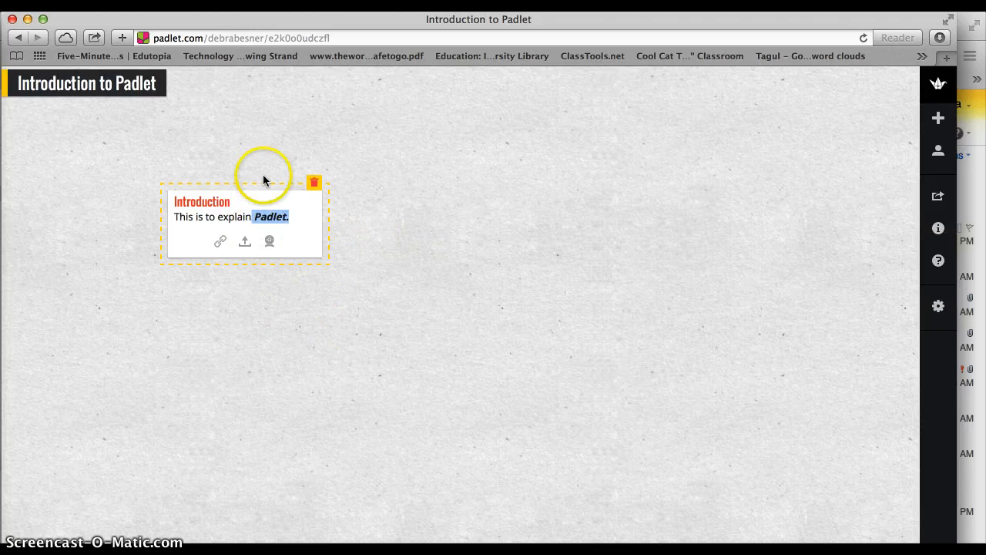
Start a file upload on the Introduction post and browse from the Desktop into the Reading Part 2 folder.
click(245, 244)
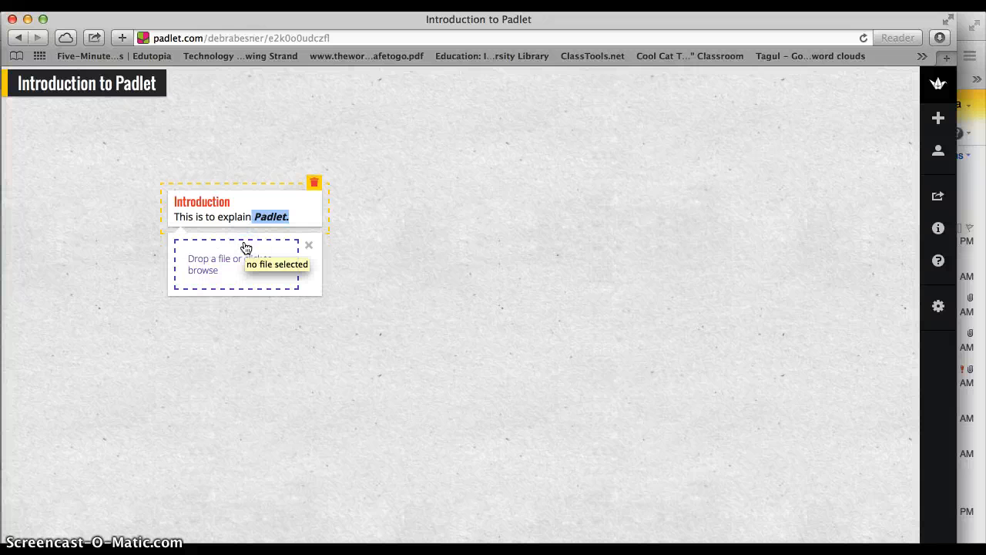
click(237, 267)
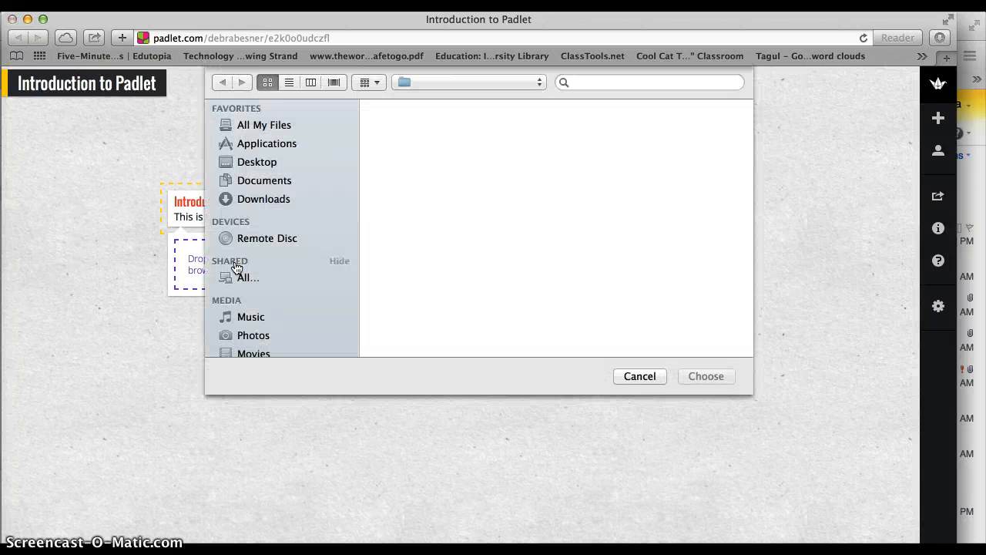
click(264, 168)
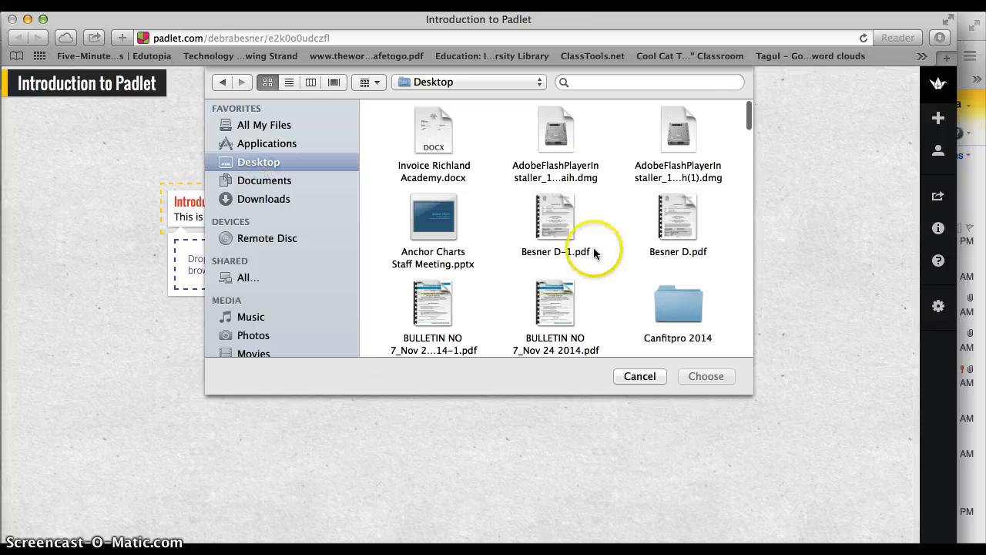
scroll(593, 251, down, 5)
scroll(593, 250, down, 10)
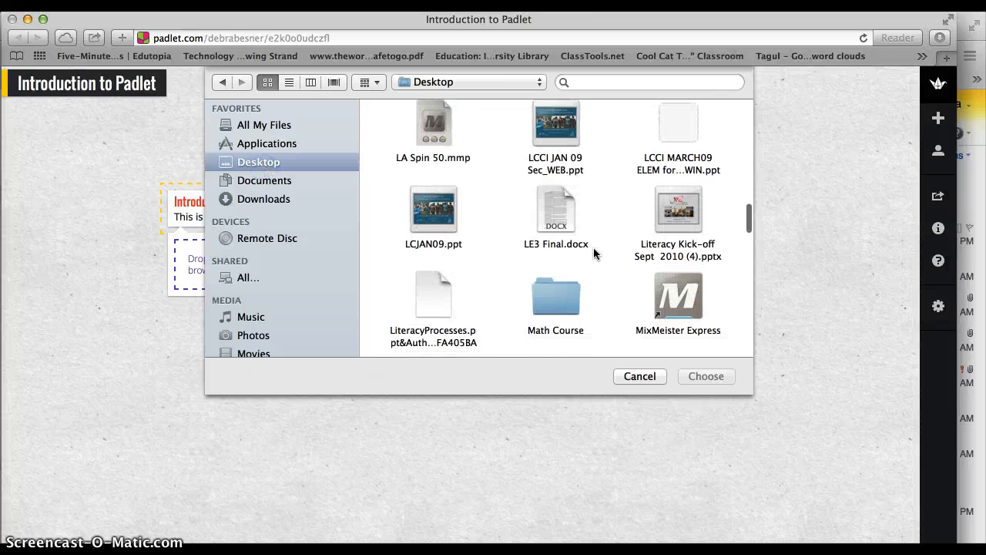
scroll(593, 254, down, 5)
scroll(593, 254, up, 2)
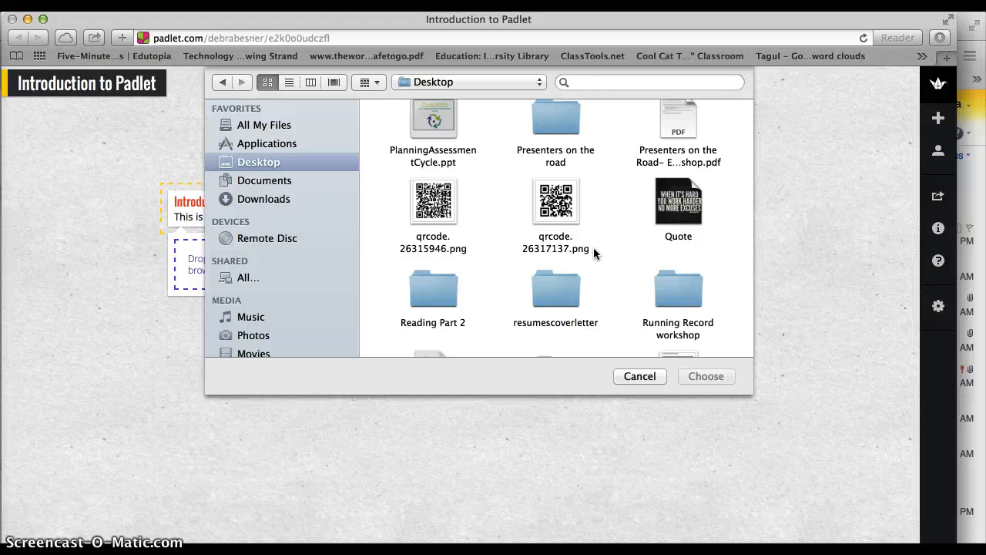
scroll(593, 250, down, 2)
double_click(429, 249)
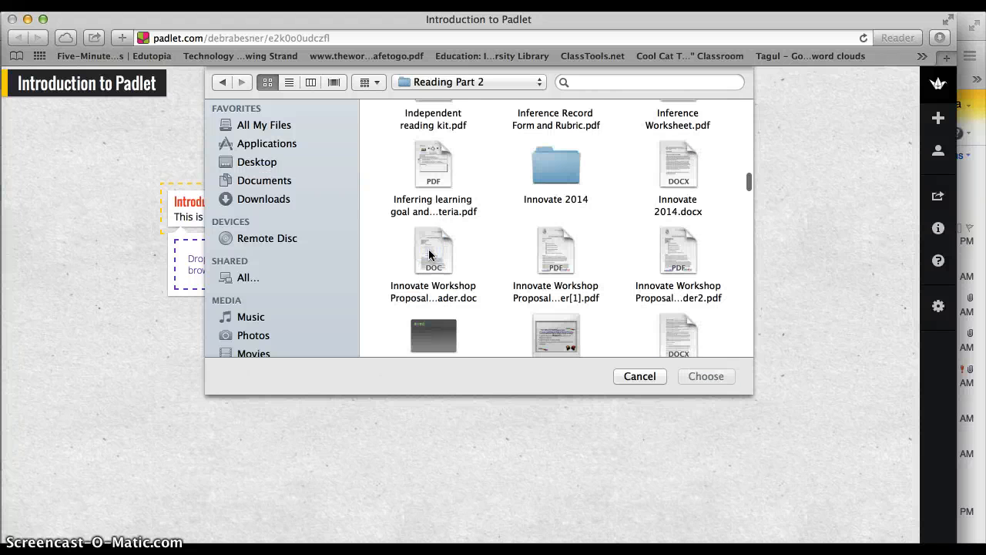
Attach the image winner.jpg from the pictures folder inside Reading Part 2 to the Introduction post.
scroll(429, 255, down, 3)
scroll(429, 255, down, 10)
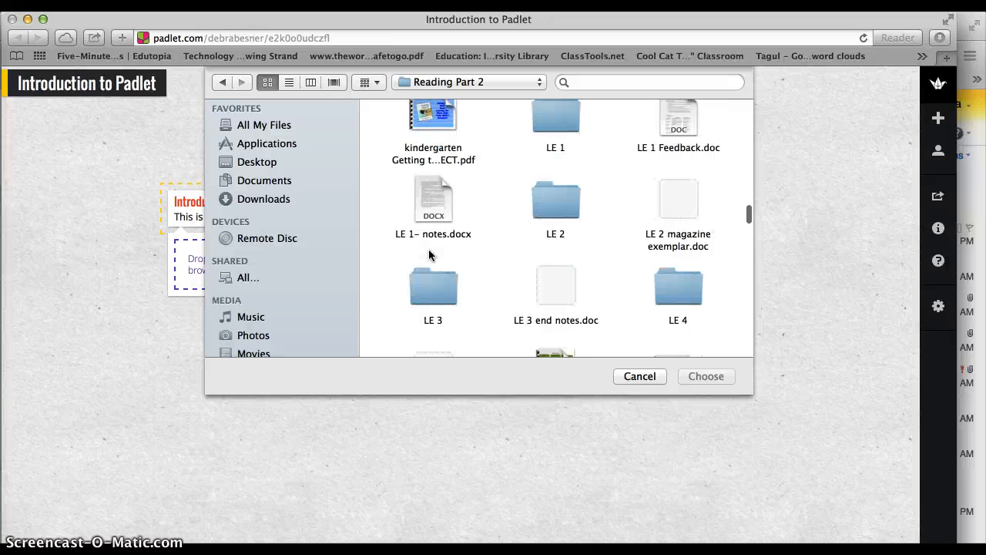
scroll(429, 255, down, 6)
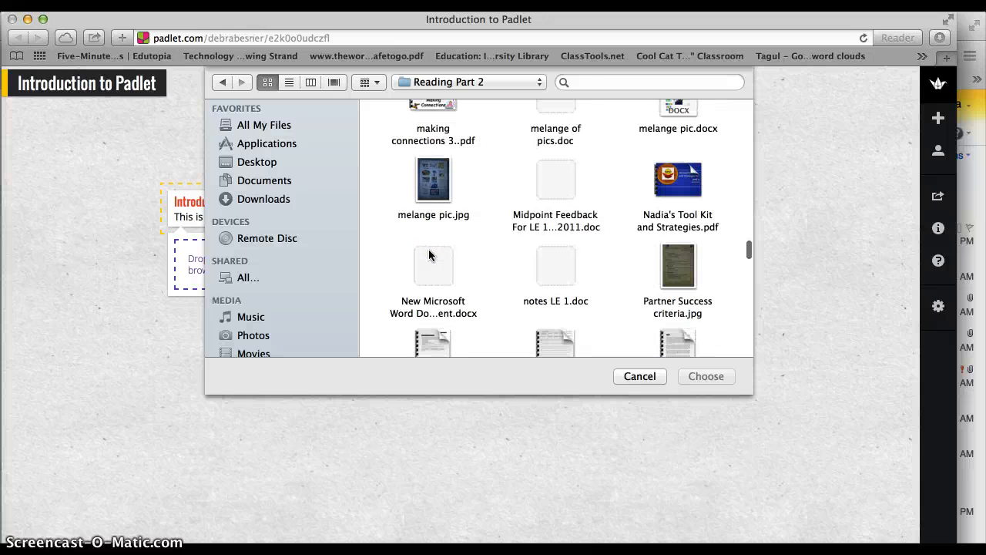
scroll(429, 255, down, 5)
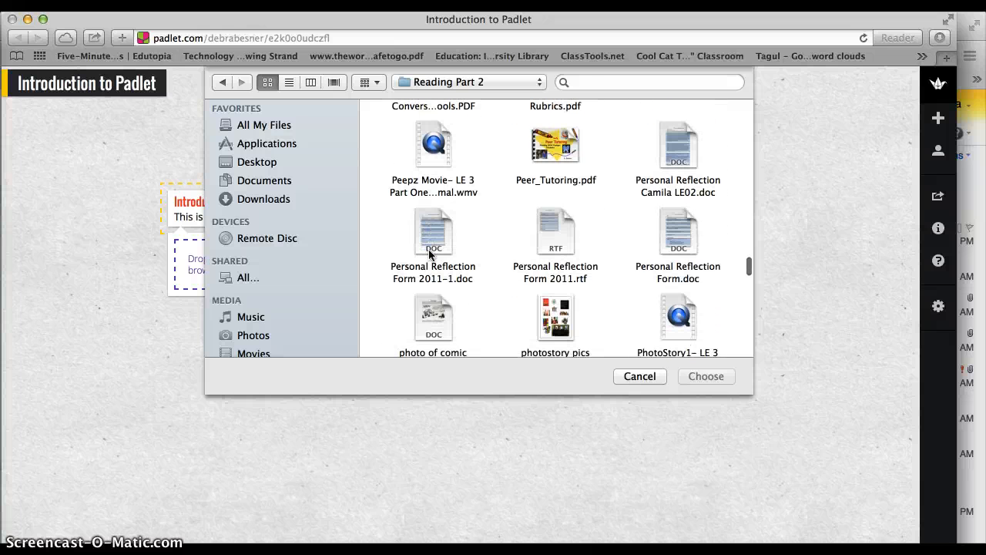
scroll(429, 255, down, 5)
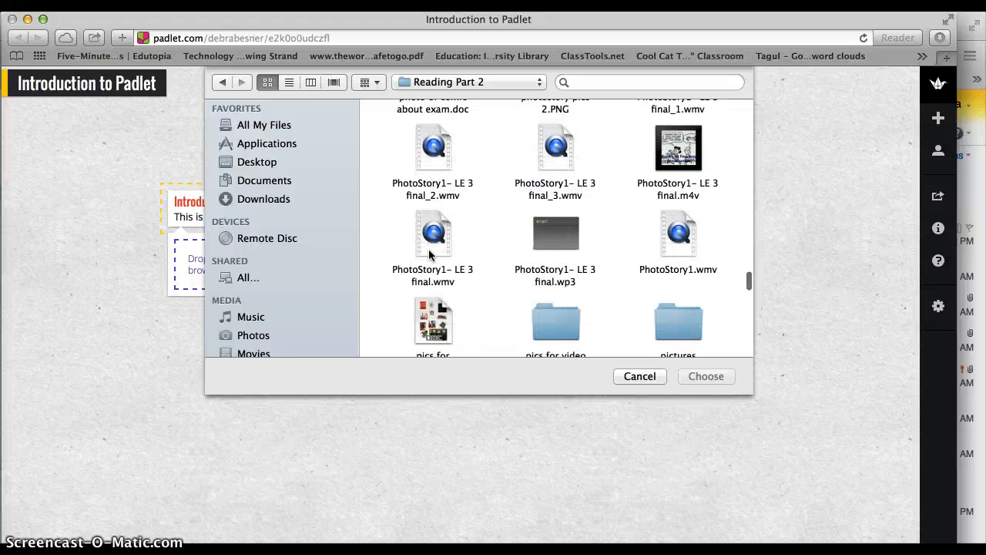
double_click(667, 262)
scroll(593, 258, down, 10)
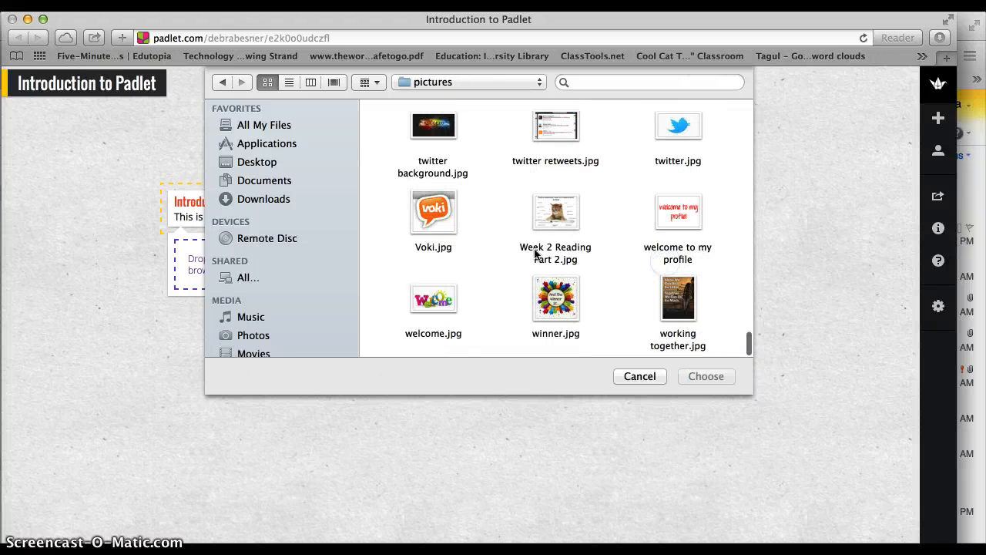
double_click(556, 299)
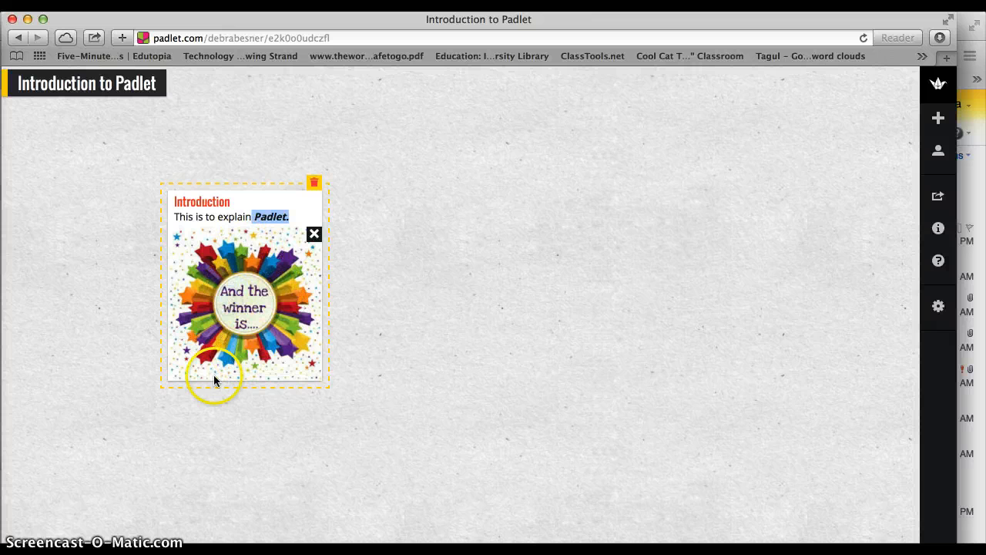
Move the Introduction post up and to the right, close to the wall's title, and finish editing it.
click(304, 204)
drag(287, 193, 339, 93)
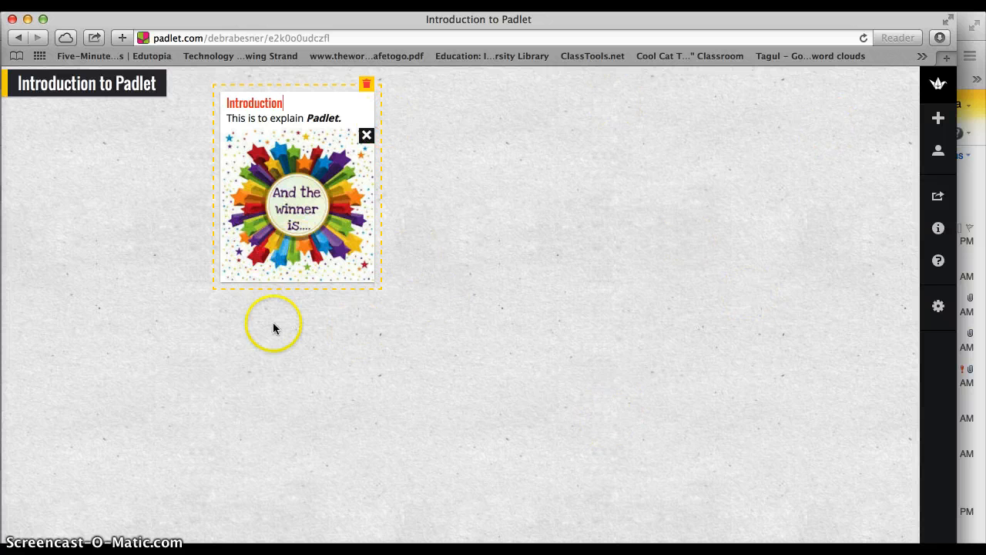
click(524, 310)
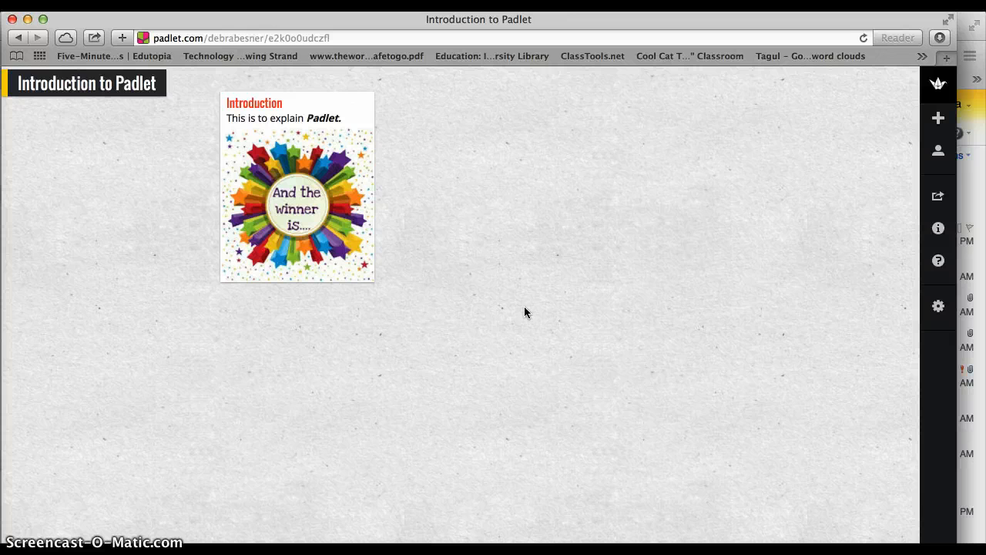
Change the wall's padlet.com address so that it ends in "introduction".
click(948, 312)
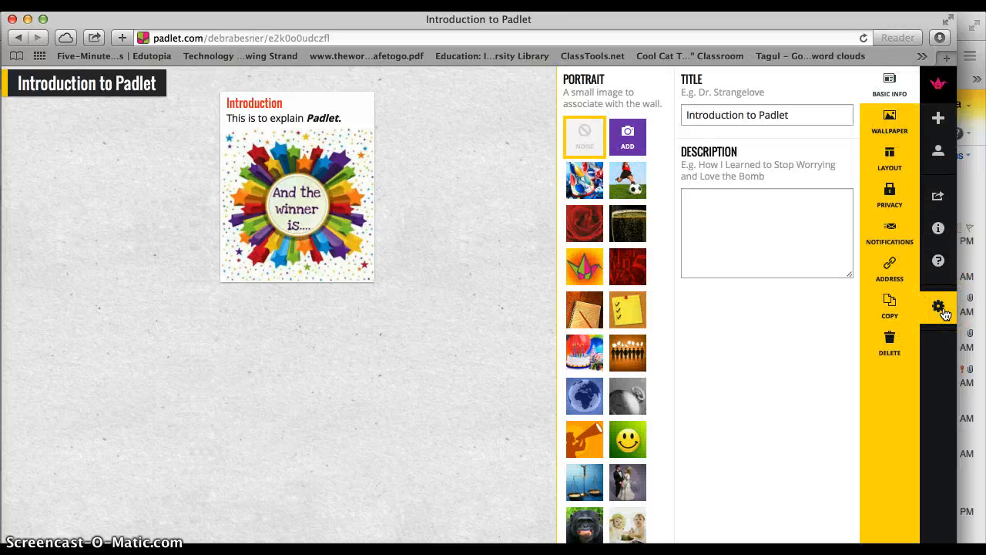
click(893, 266)
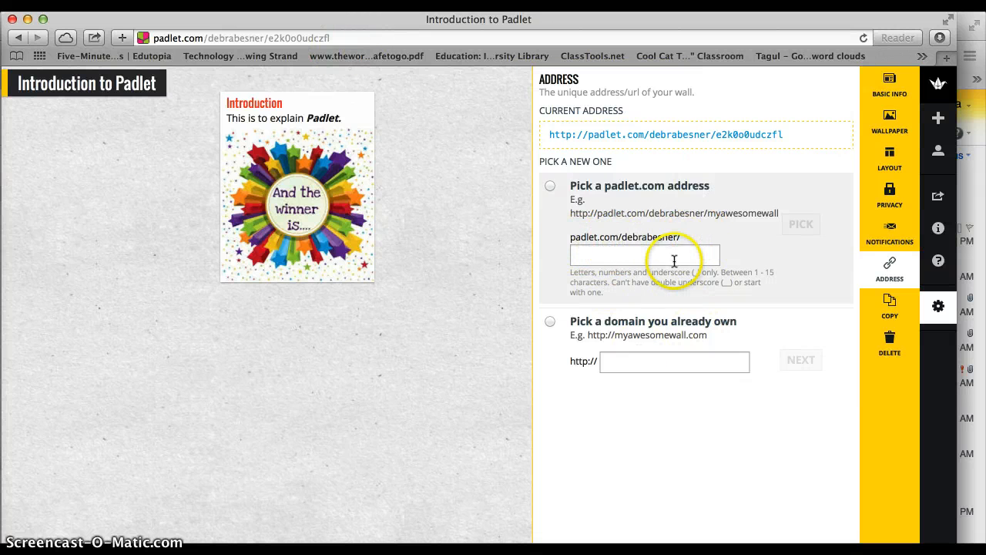
click(594, 252)
text(introduction)
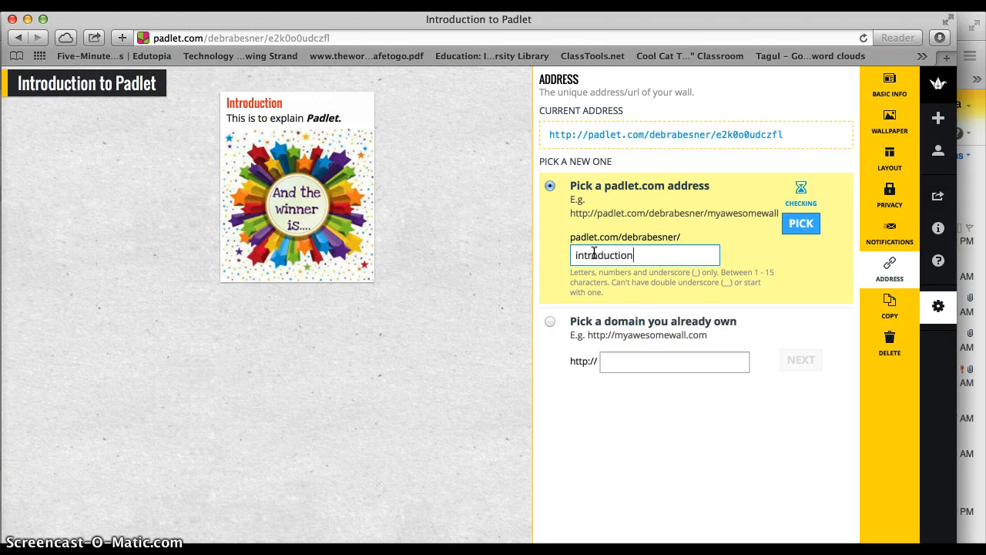
click(803, 224)
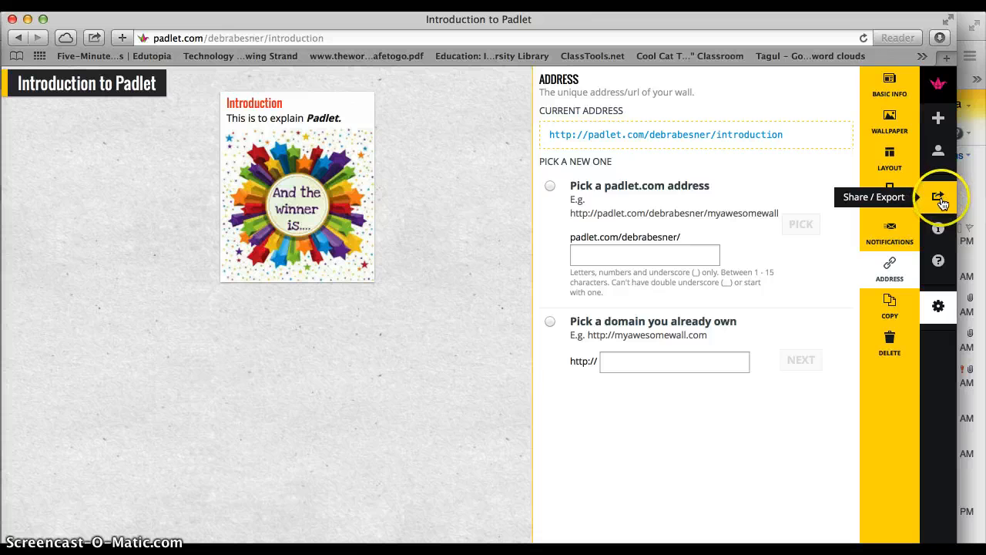
Open the wall's share and export options and select the wall's link under Mobilize.
click(939, 199)
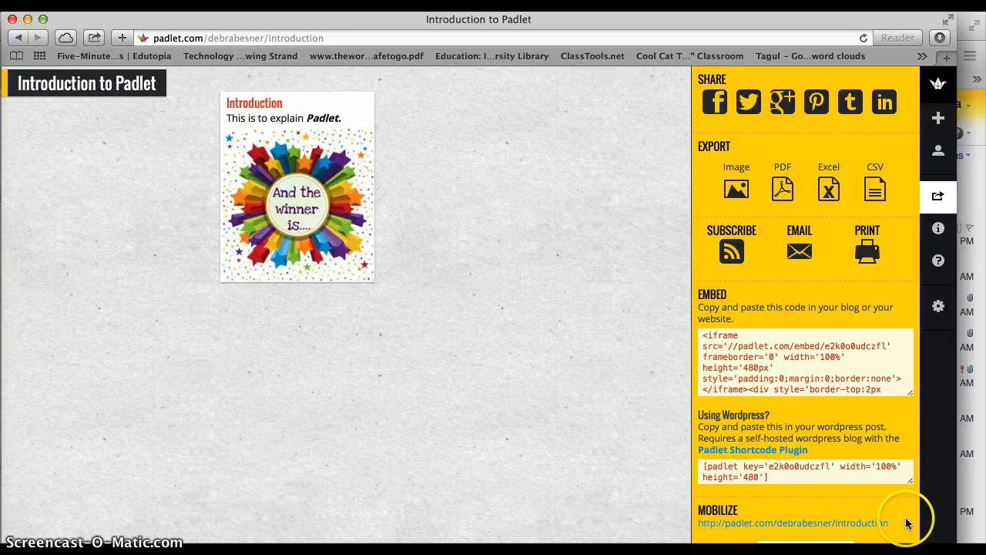
drag(886, 523, 730, 524)
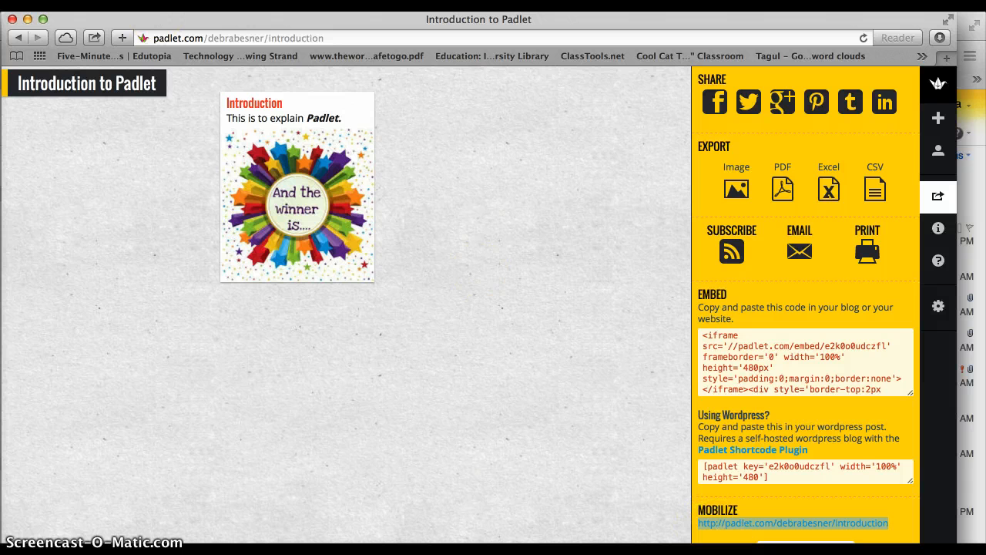
click(208, 50)
click(947, 58)
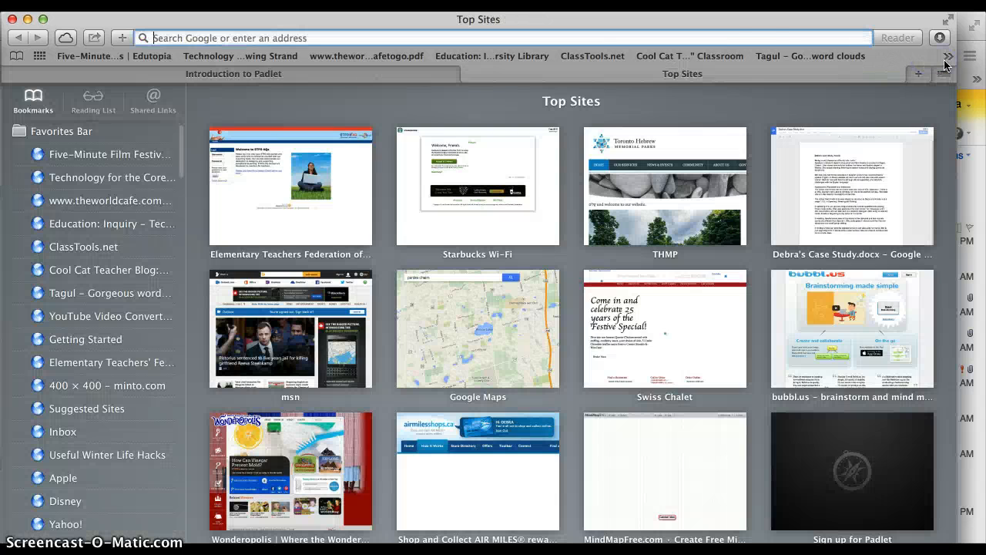
click(259, 37)
text(https://sites.google.com/site/engagestudentswithtechnology/home/record-function-in-powerpoint)
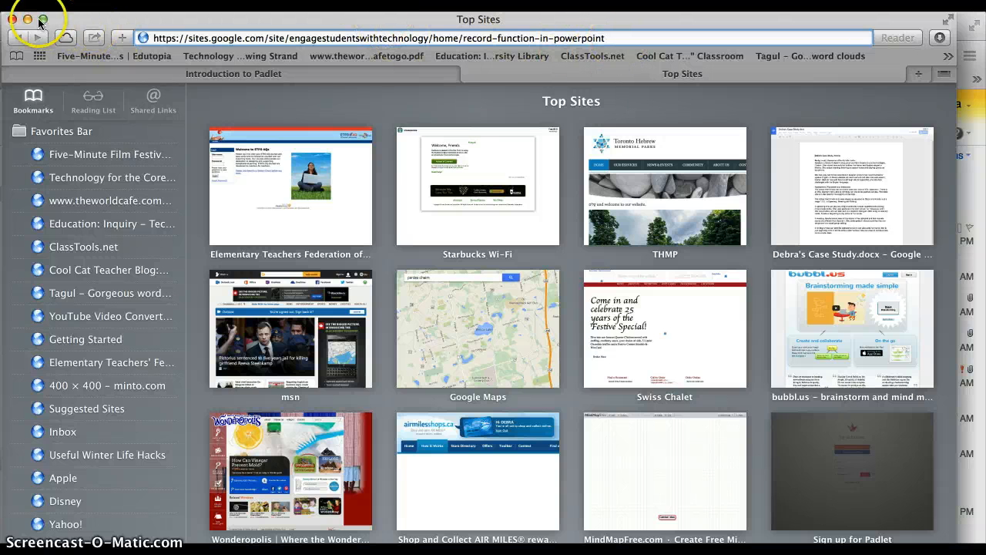
click(309, 74)
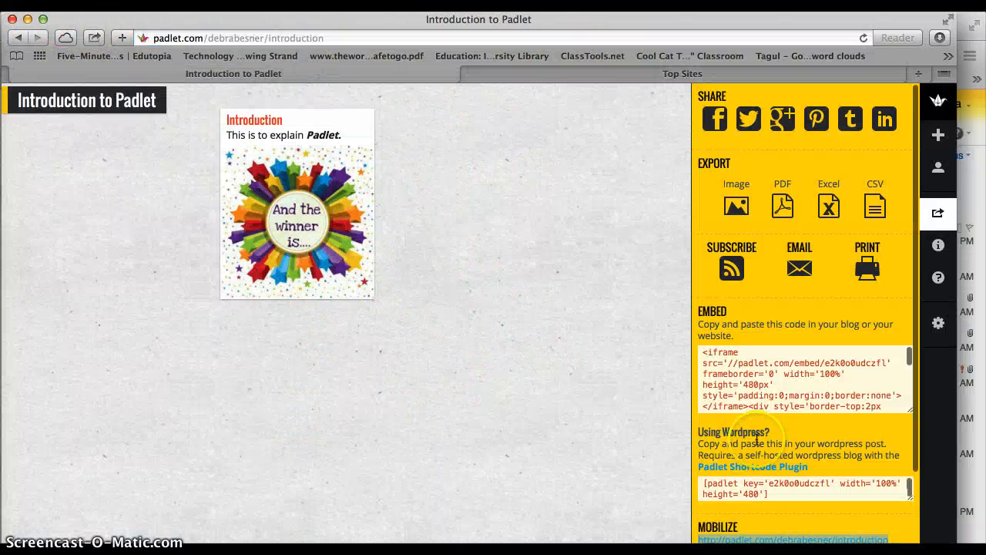
Copy the wall's link from the Mobilize section of the share options.
scroll(793, 485, down, 3)
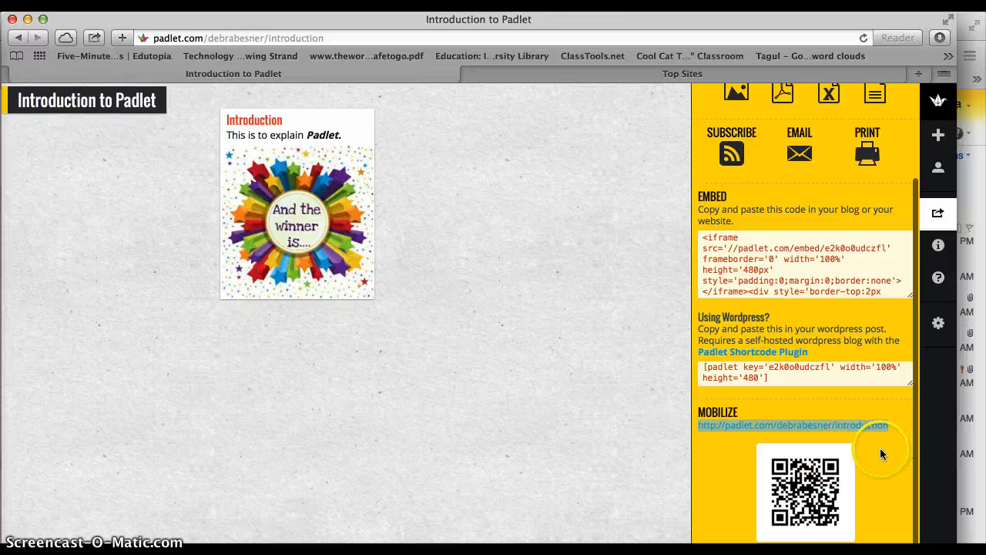
drag(889, 425, 701, 425)
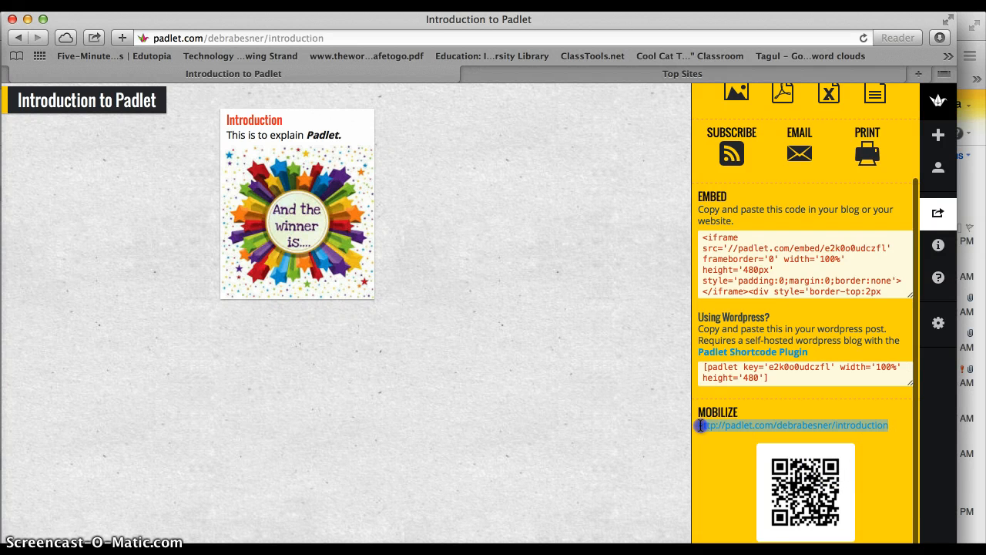
right_click(700, 425)
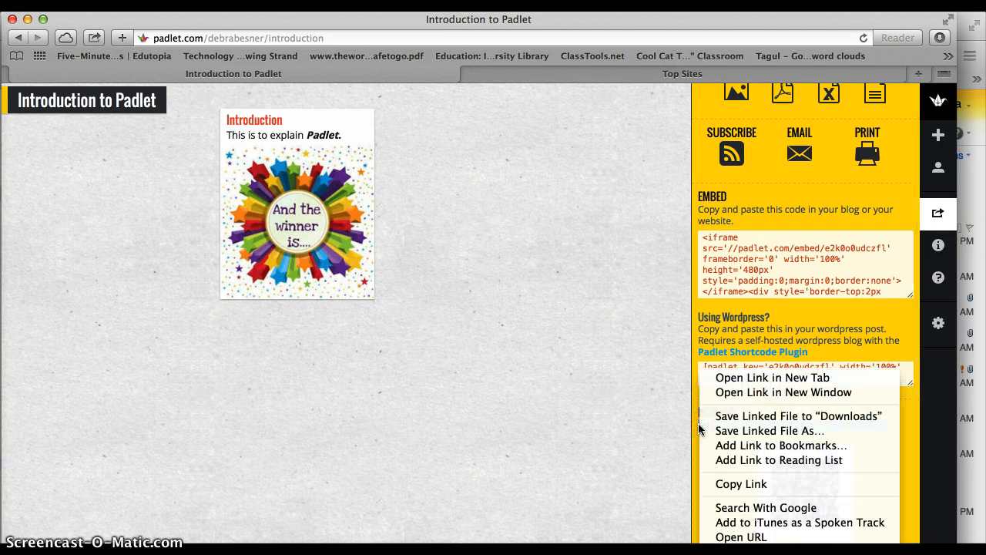
click(749, 482)
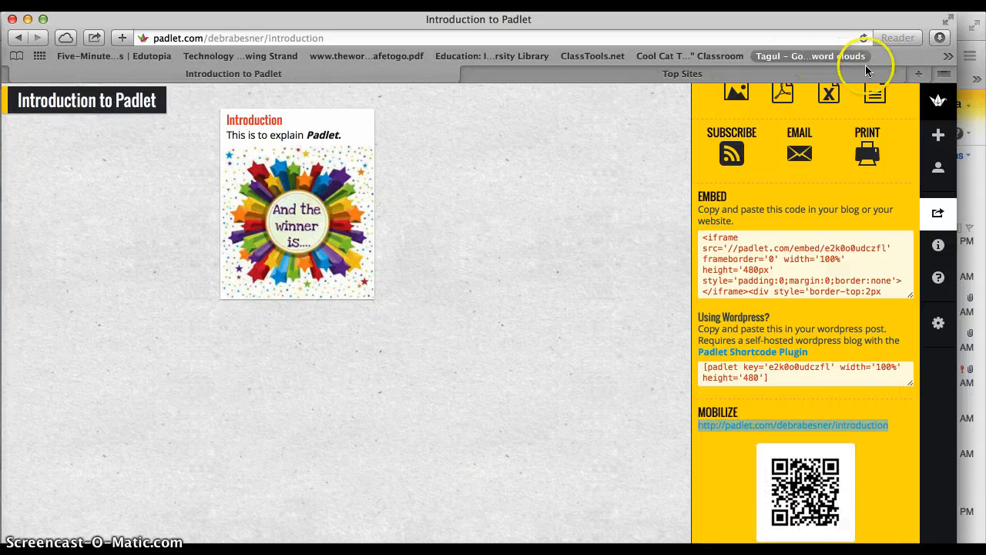
Load the wall in a new browser tab using the copied link.
click(918, 73)
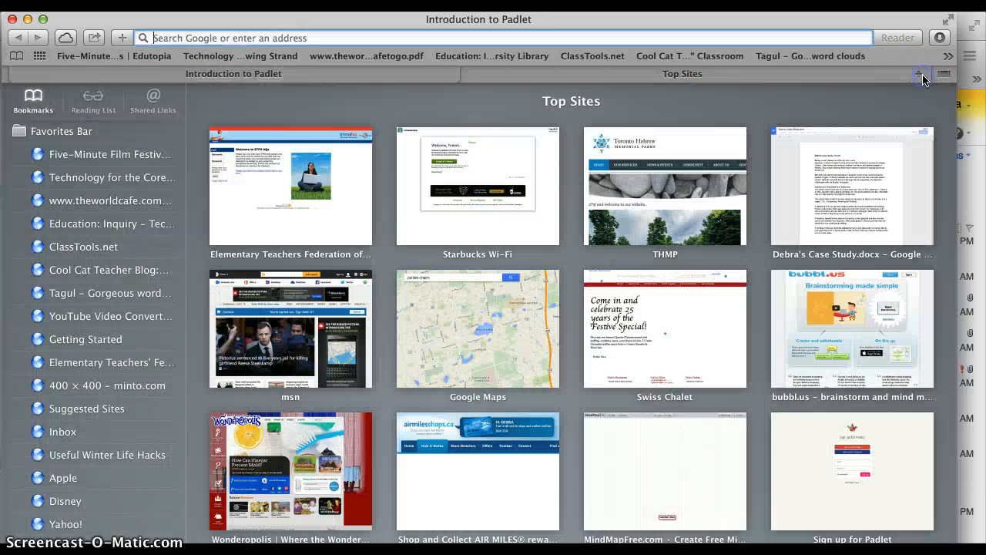
click(266, 35)
key(super+v)
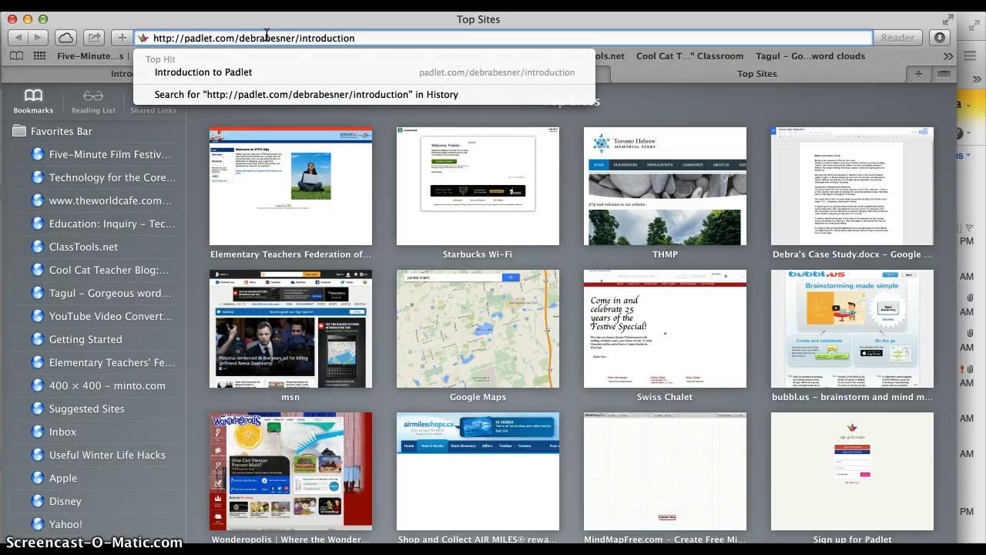
key(Return)
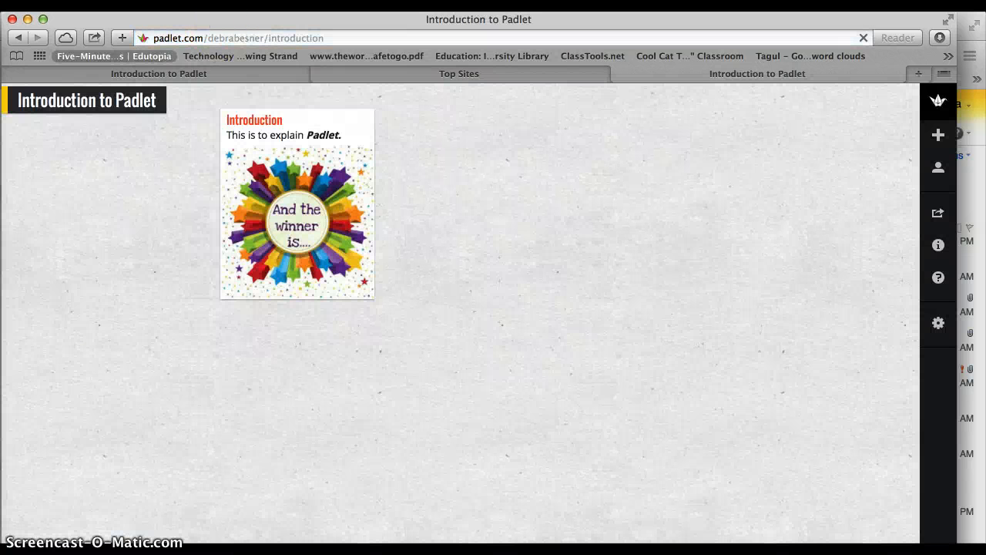